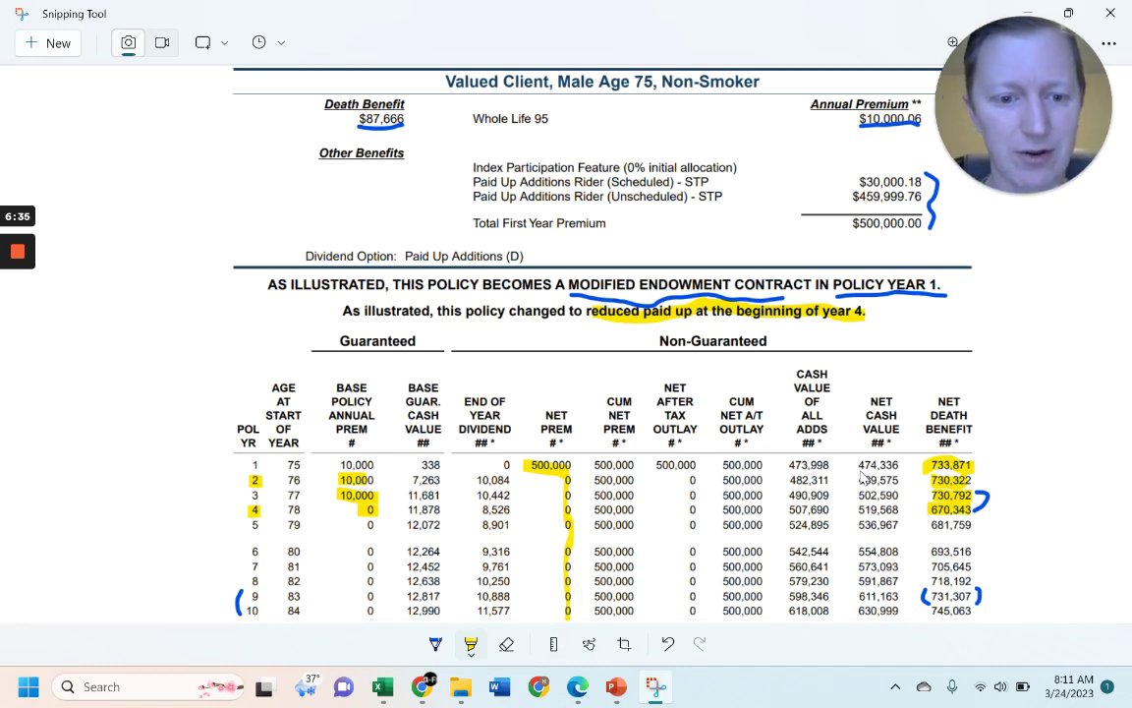
Step: Highlight the year 1 net cash value in yellow and divide 474336 by 500000 in Calculator
left_click_drag(856, 472, 892, 474)
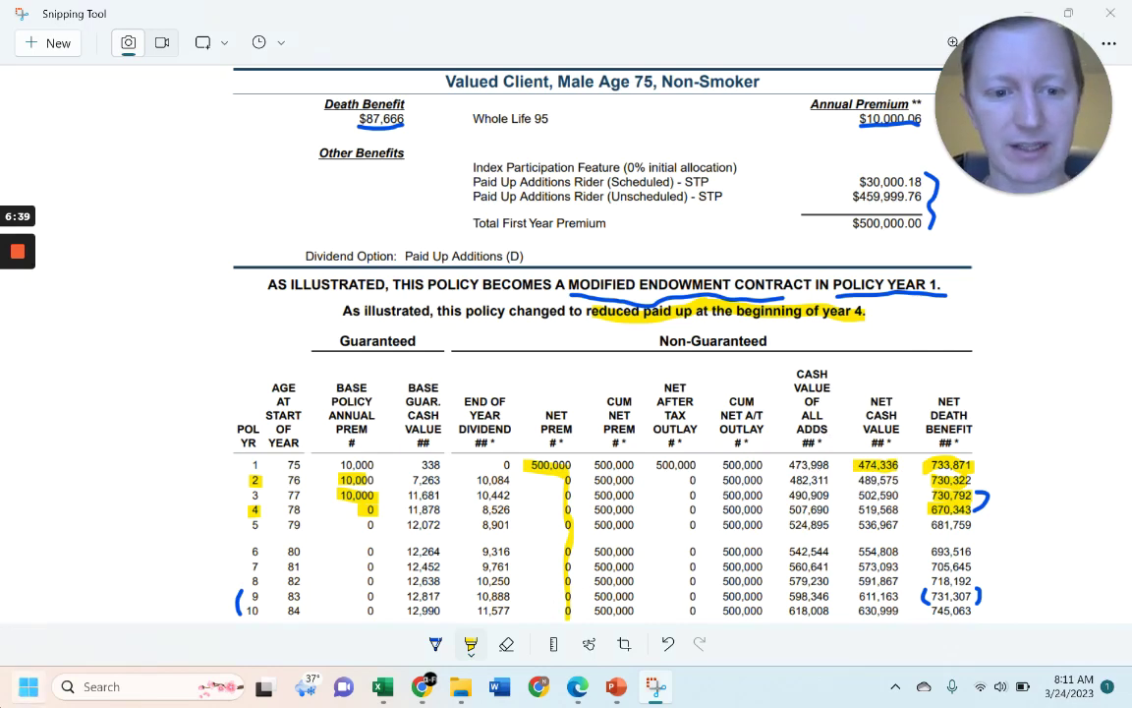
left_click(29, 686)
type("cal")
key("Return")
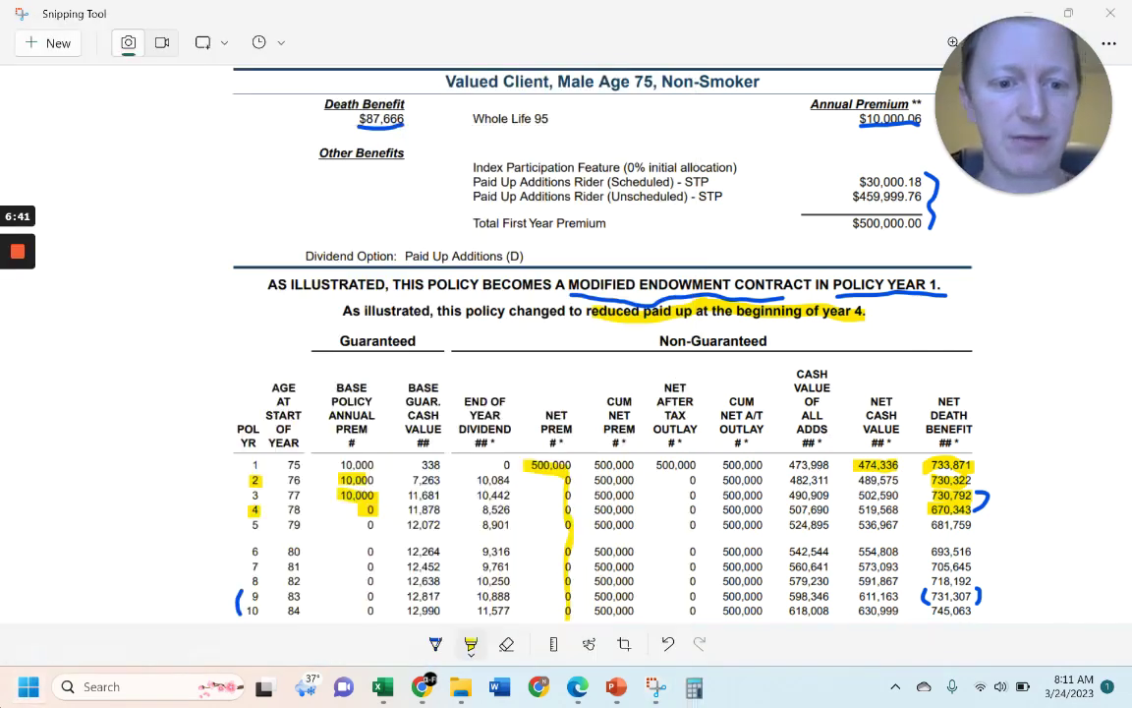
type("4743")
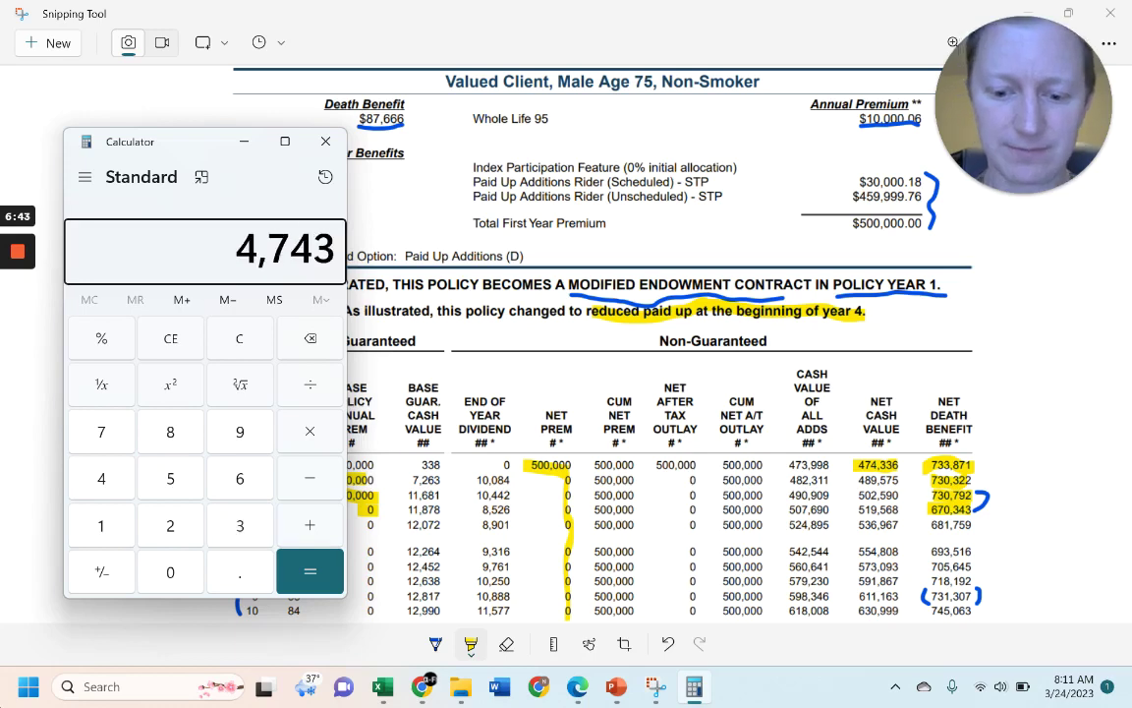
type("36/500000")
key("Return")
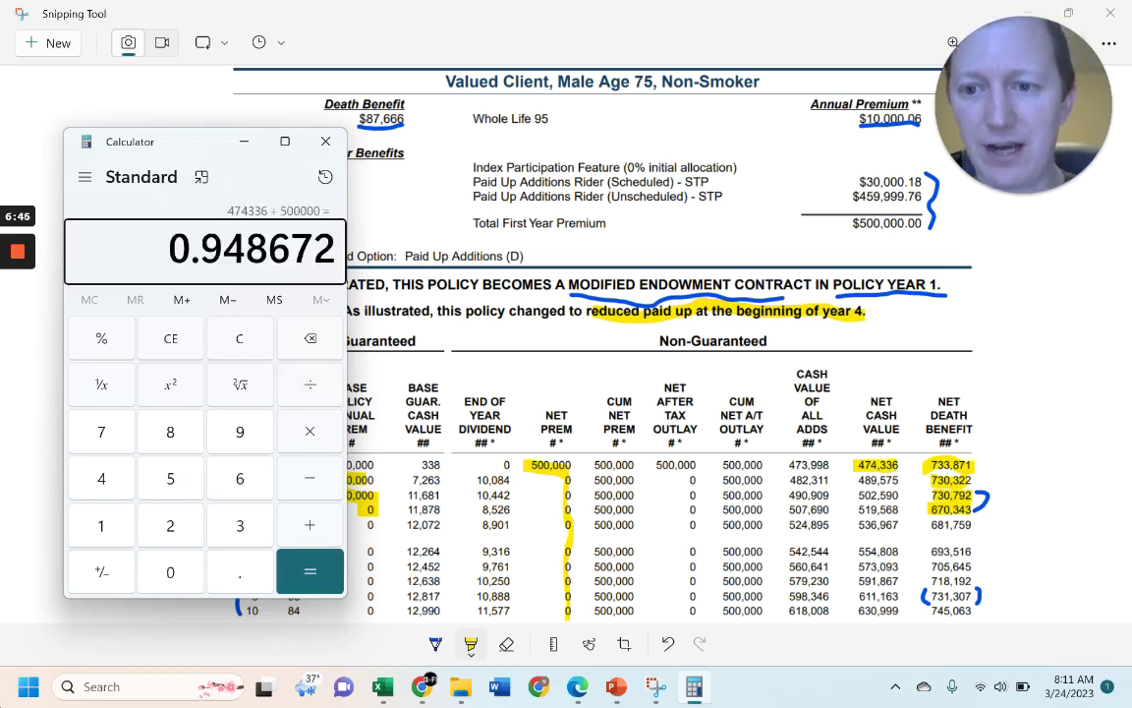
left_click(244, 142)
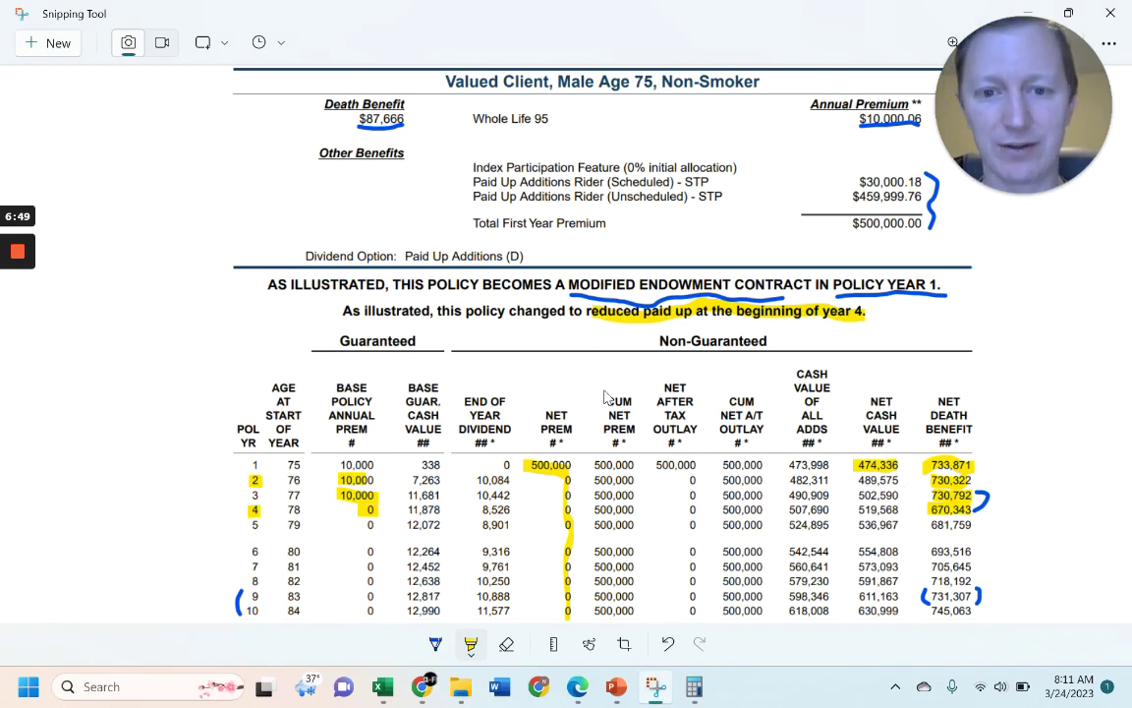
Step: Highlight the net cash values for policy years 2 through 7 in yellow
mouse_move(853, 479)
left_mouse_down()
mouse_move(900, 480)
mouse_move(902, 494)
left_mouse_up()
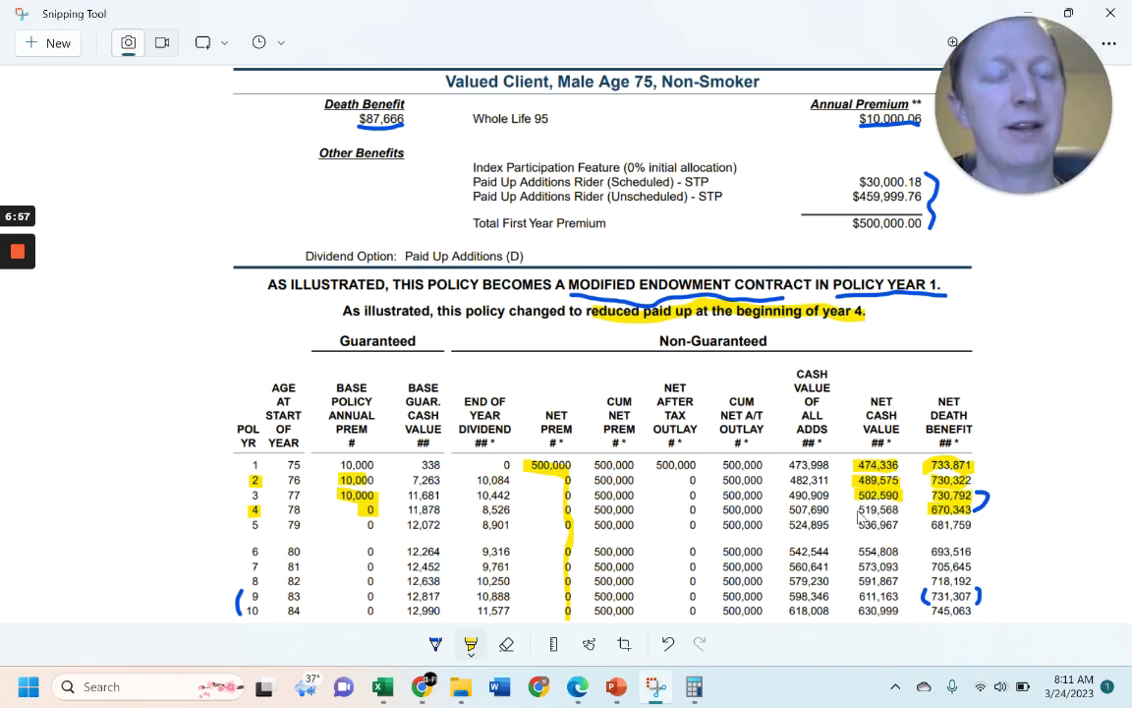
mouse_move(853, 509)
left_mouse_down()
mouse_move(903, 509)
mouse_move(891, 567)
left_mouse_up()
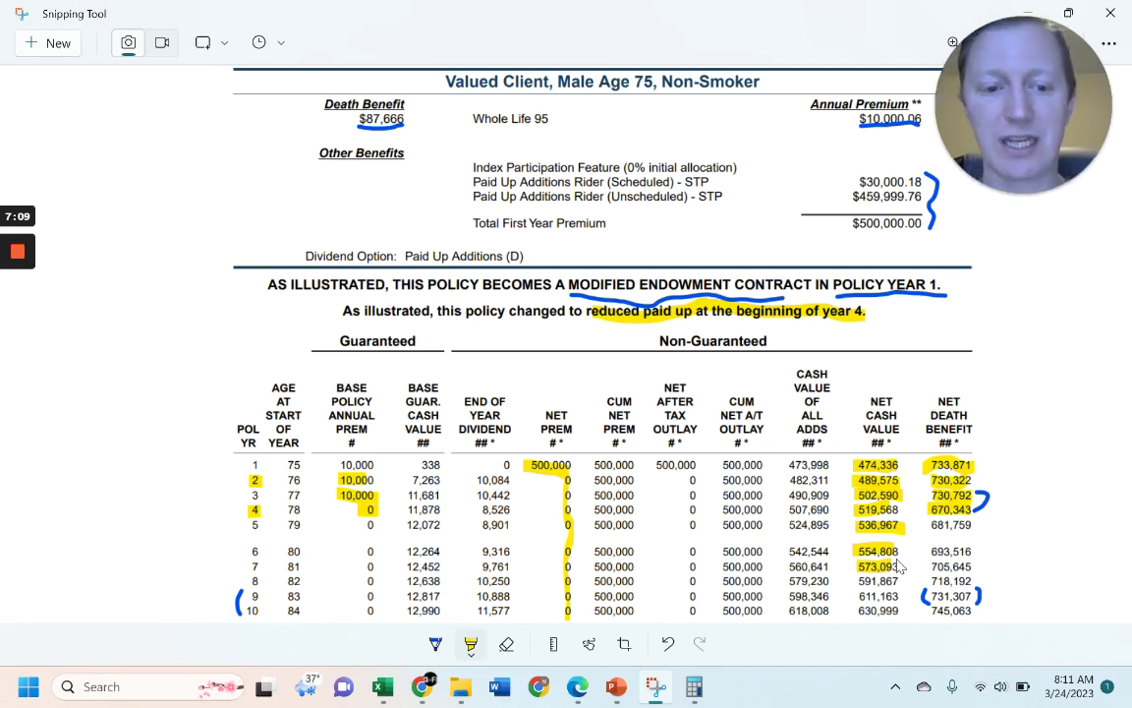
Step: Switch to the Single Premium MEC workbook in Excel and select the year 1 target payment
left_click(381, 691)
left_click(231, 509)
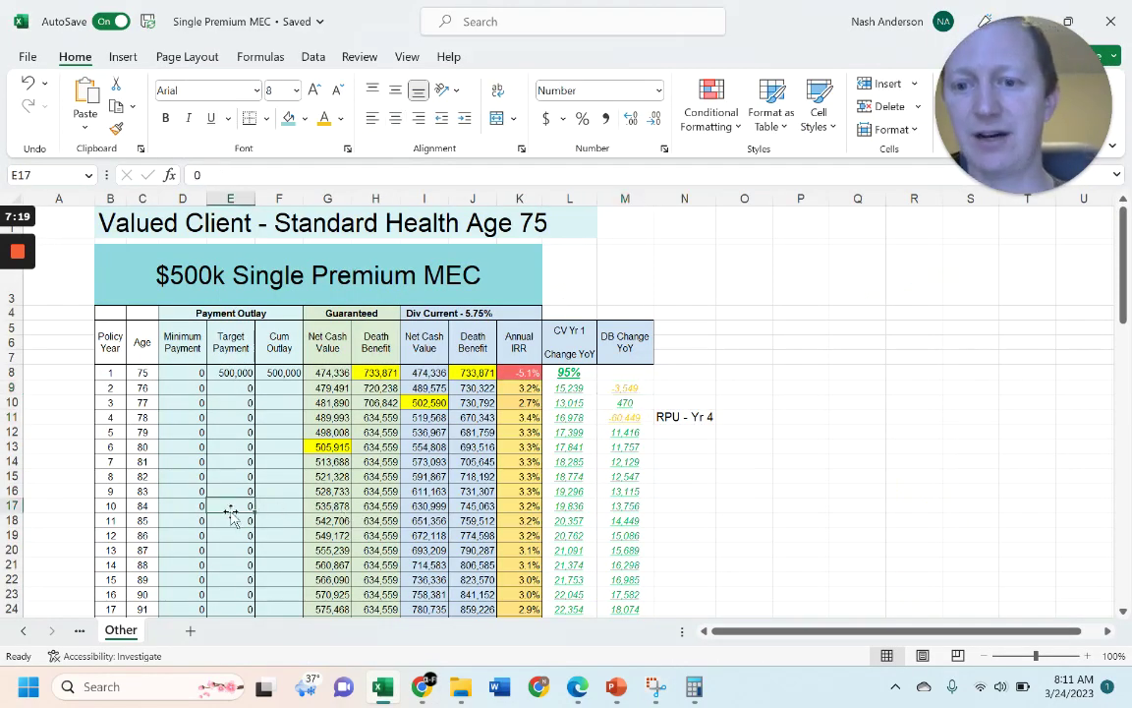
scroll(233, 519, "up", 1, "ctrl")
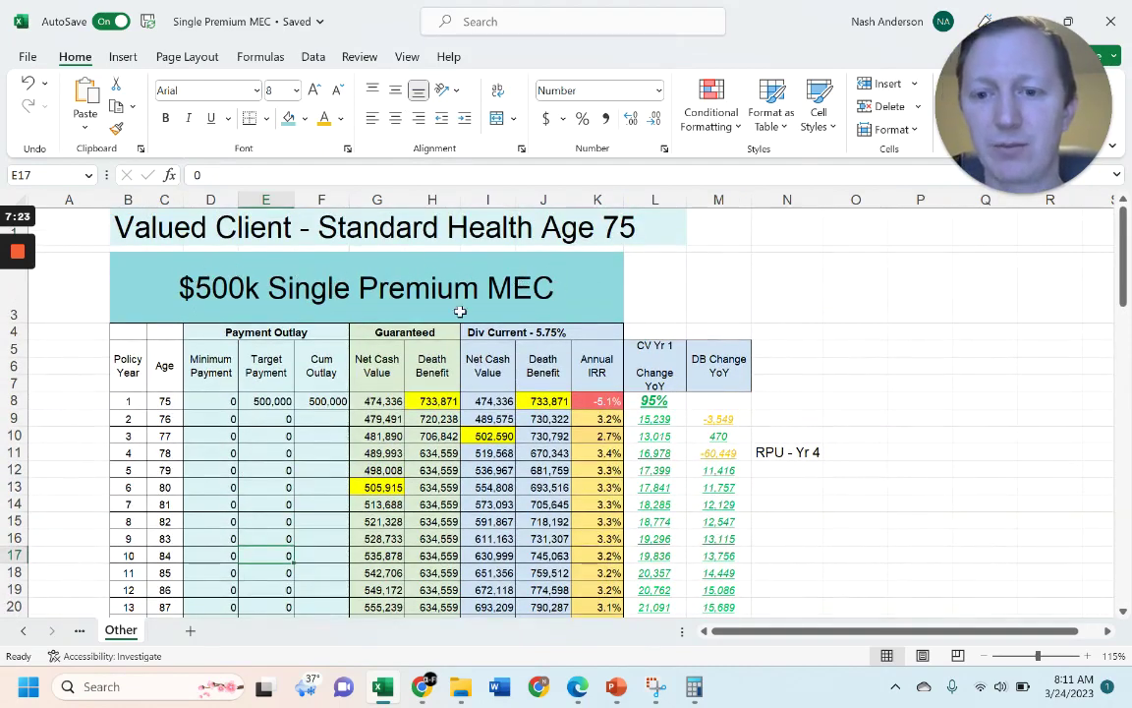
left_click(280, 399)
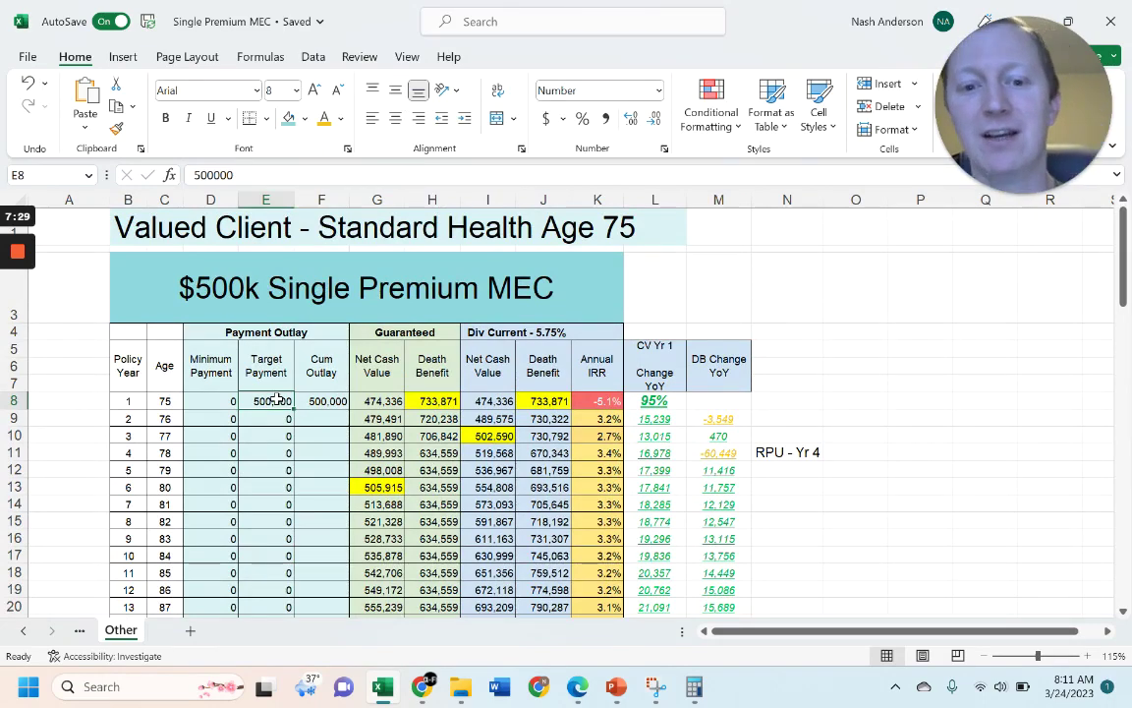
Step: Clear the scratch entries 50 and =1/50 from cells P8 and P9
left_click(913, 401)
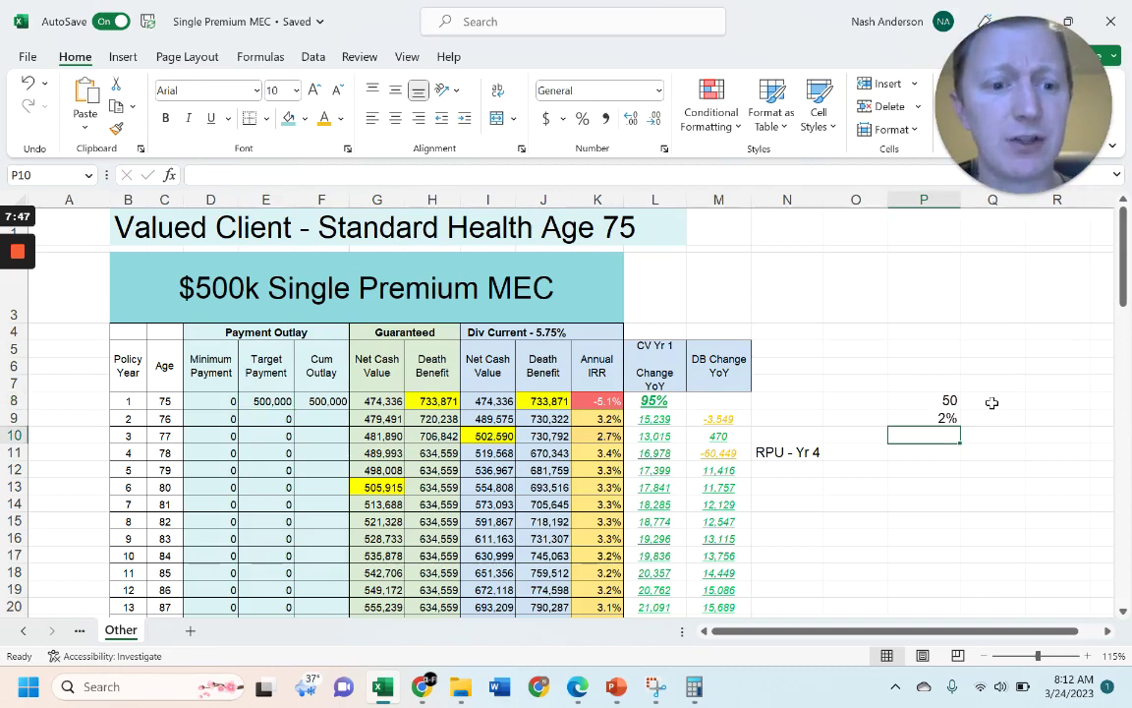
left_click(927, 403)
key("Delete")
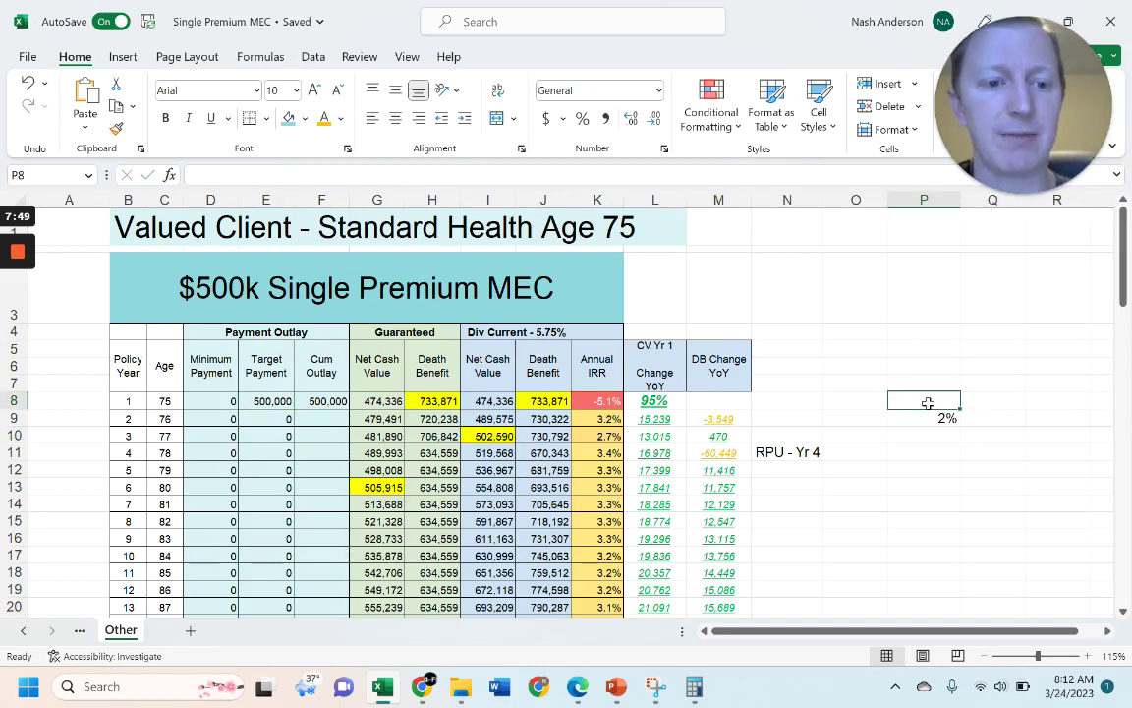
left_click(935, 419)
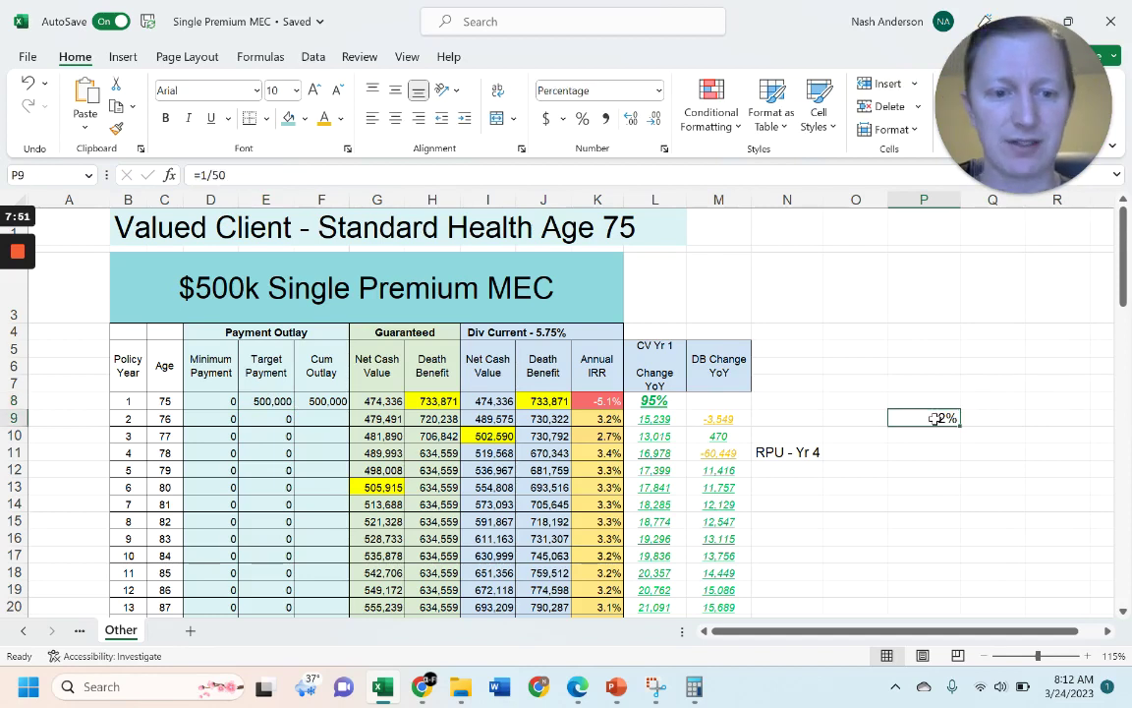
key("Delete")
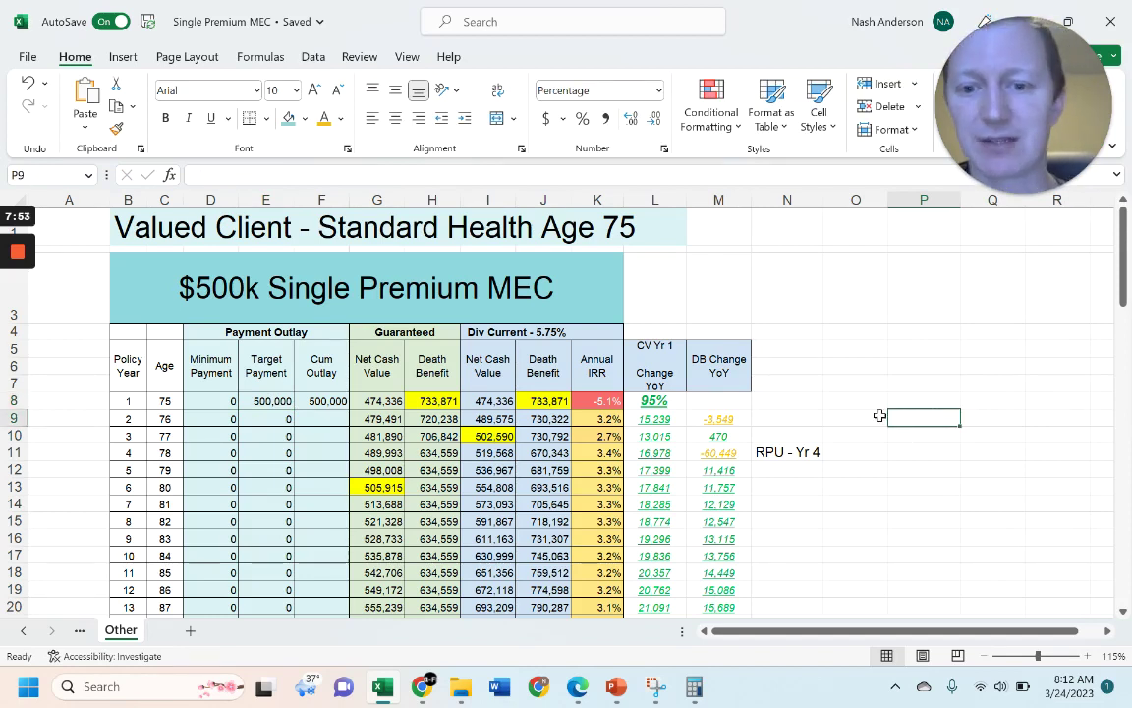
Step: Examine the target payments and the guaranteed and current-dividend cash values and death benefits over roughly the first ten policy years
left_click(267, 403)
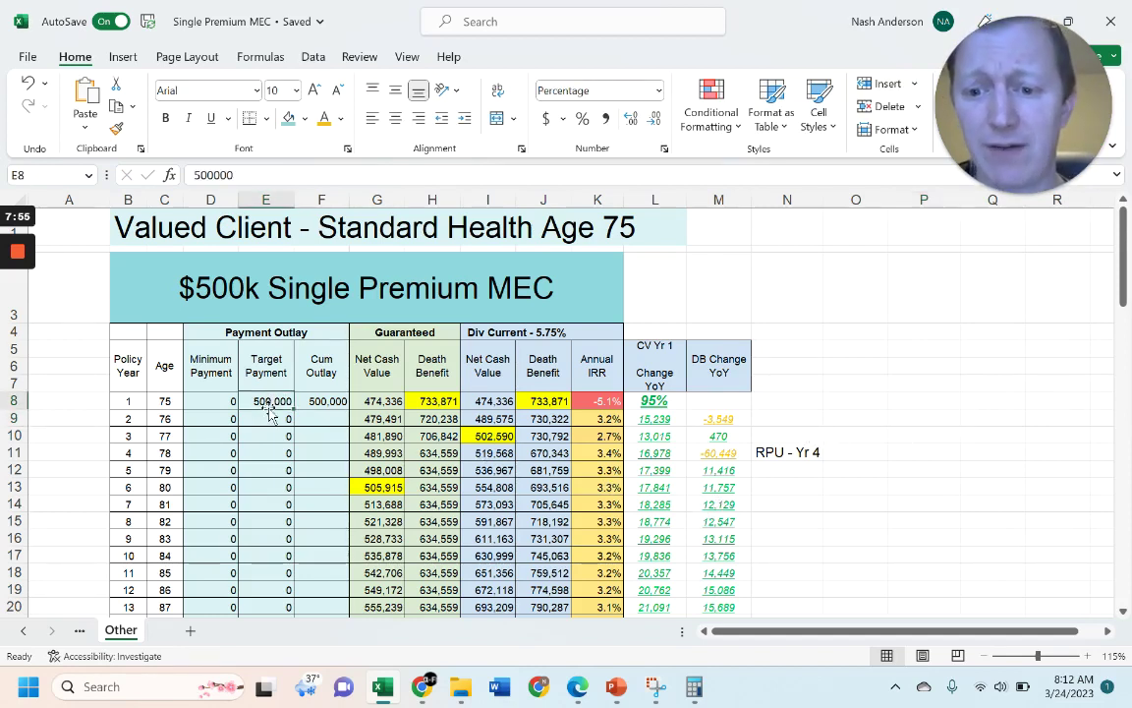
left_click_drag(267, 418, 278, 580)
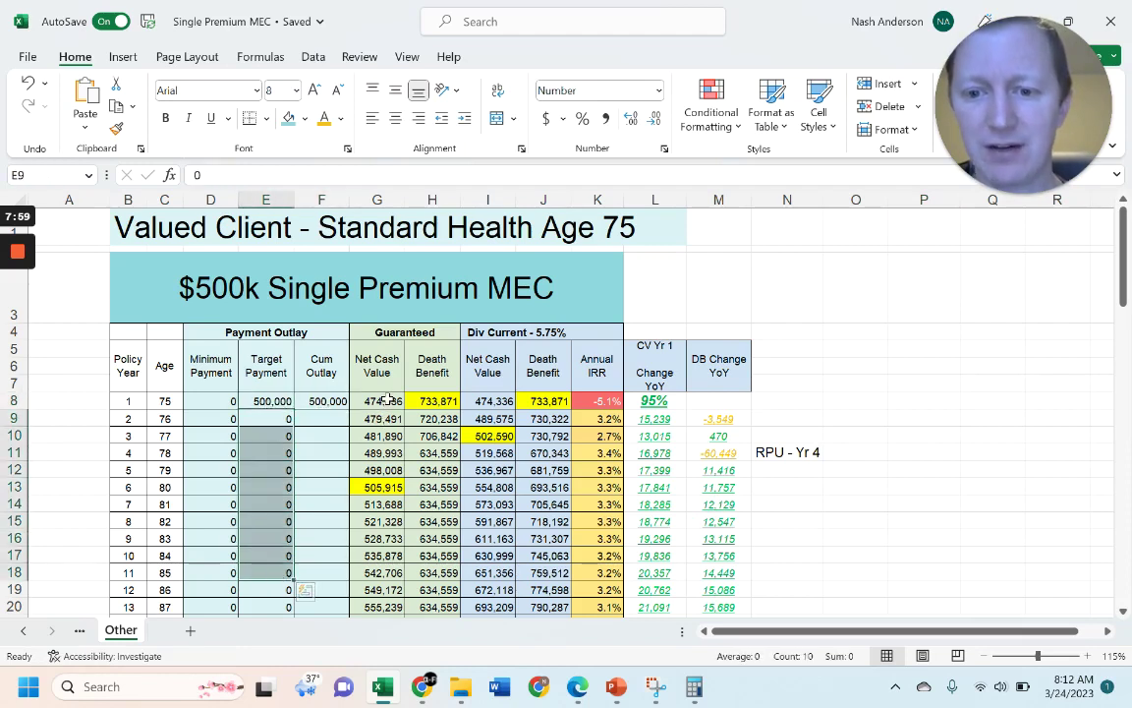
left_click_drag(395, 336, 393, 507)
left_click_drag(488, 332, 504, 550)
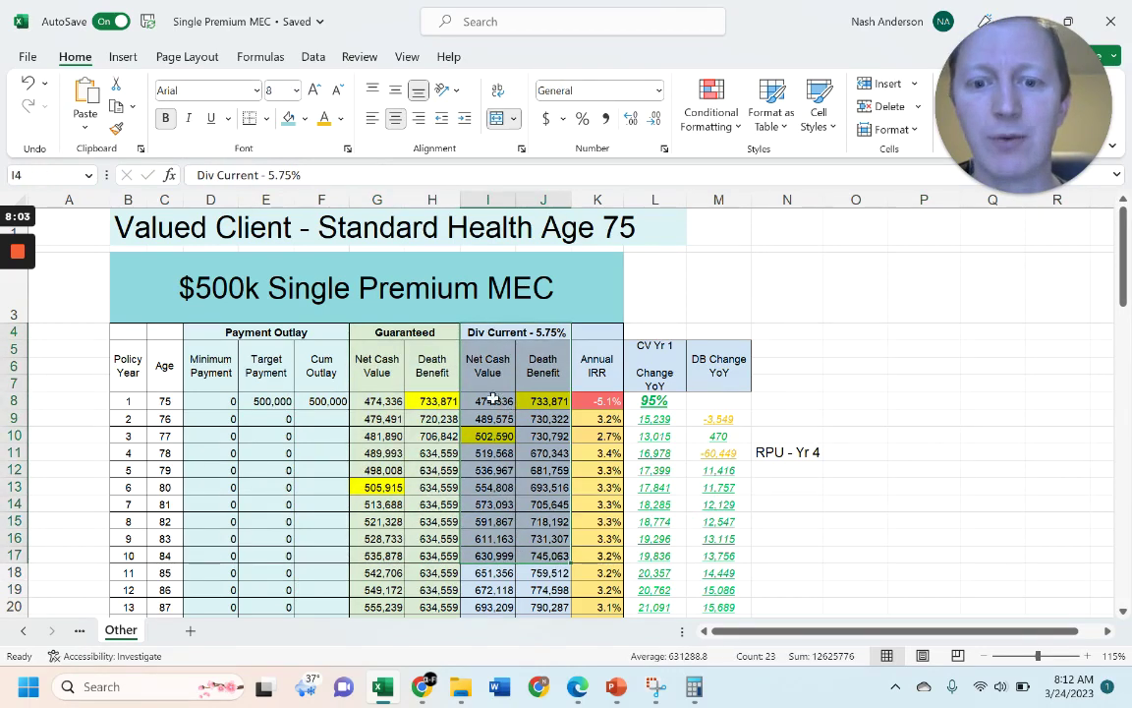
left_click_drag(485, 350, 546, 536)
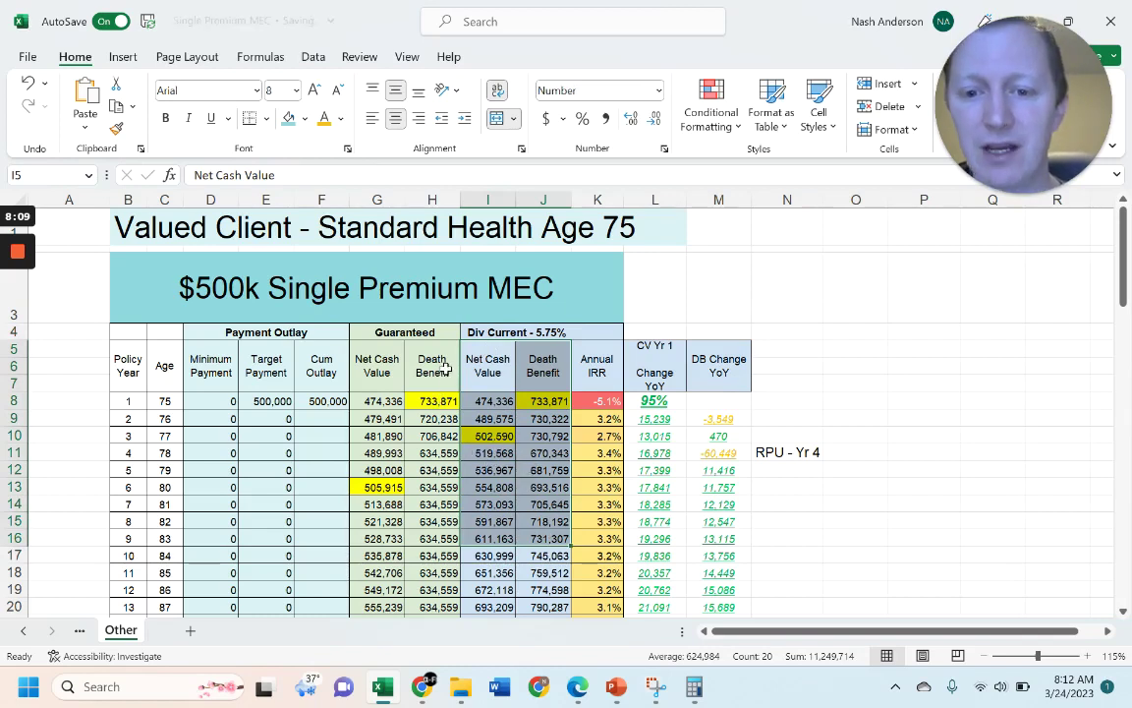
left_click_drag(432, 366, 434, 570)
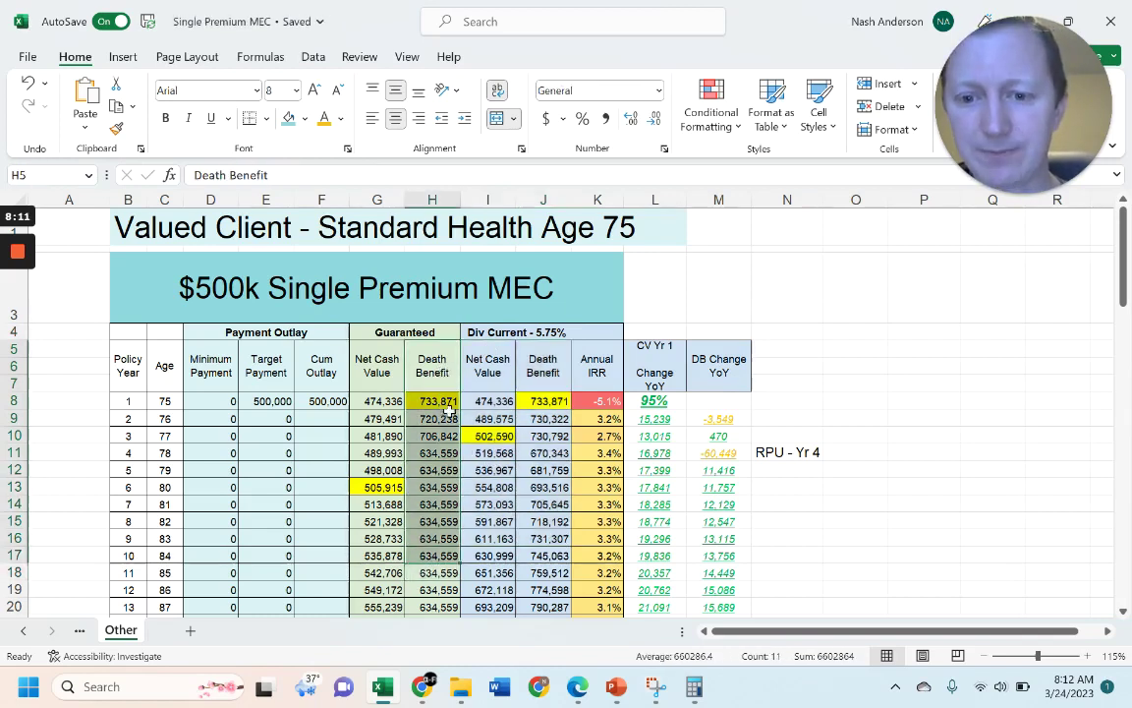
left_click_drag(440, 401, 443, 552)
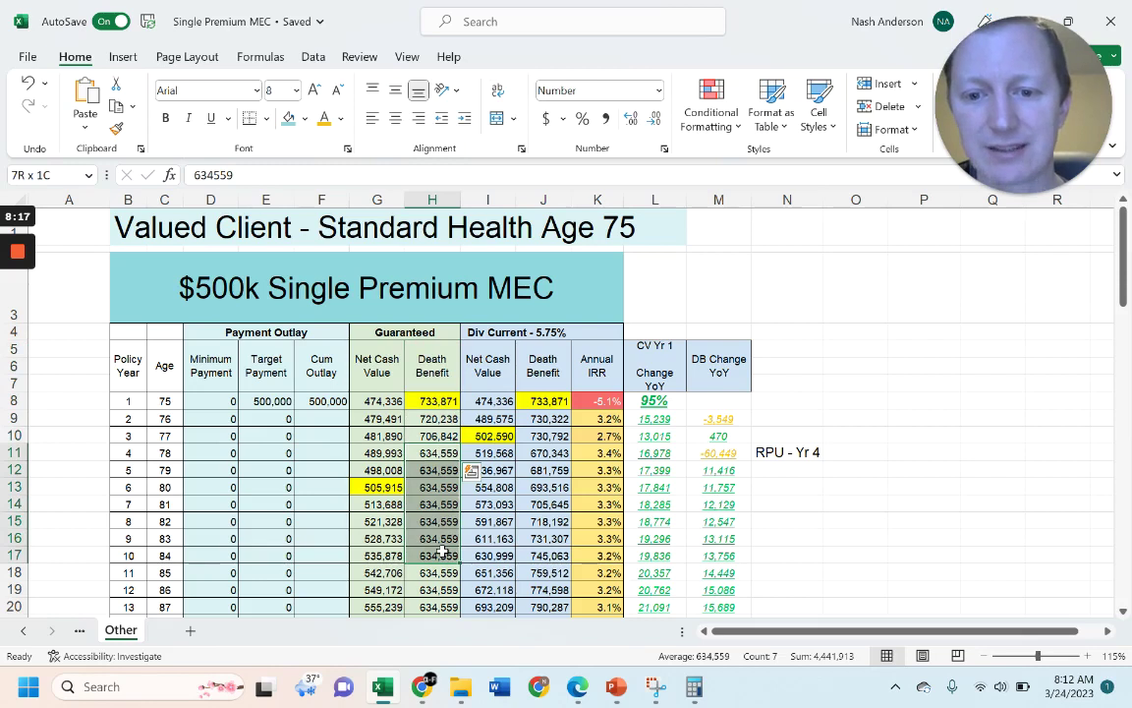
Step: Divide the year 7 guaranteed death benefit by the cumulative outlay with =H14/F8 in cell O16, and clear the cell
left_click(847, 539)
type("=")
left_click(426, 503)
type("/")
left_click(322, 401)
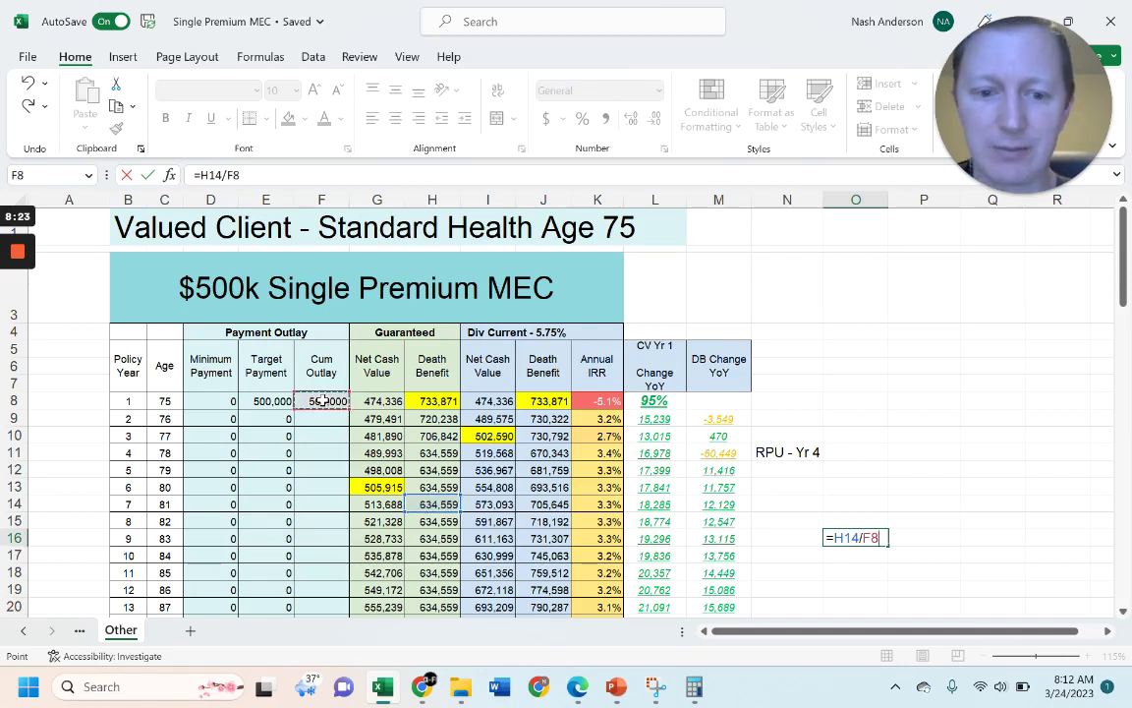
key("Return")
left_click(872, 538)
key("Delete")
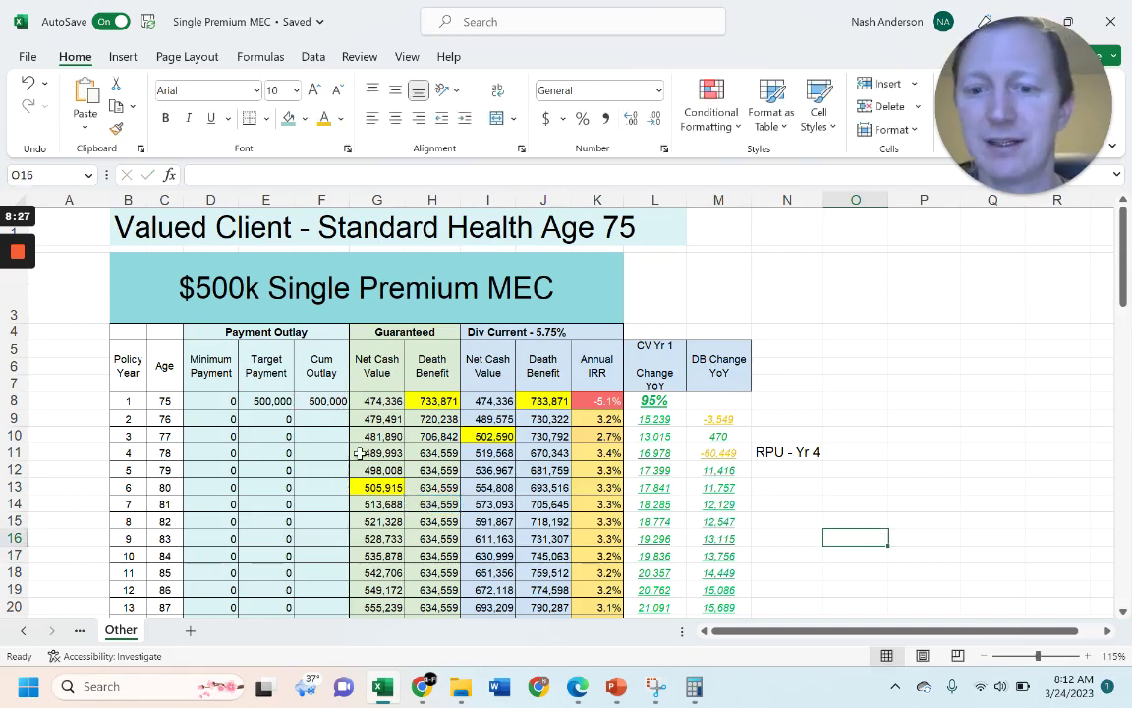
Step: Examine the guaranteed net cash values from policy year 1 through year 6
left_click_drag(375, 401, 377, 487)
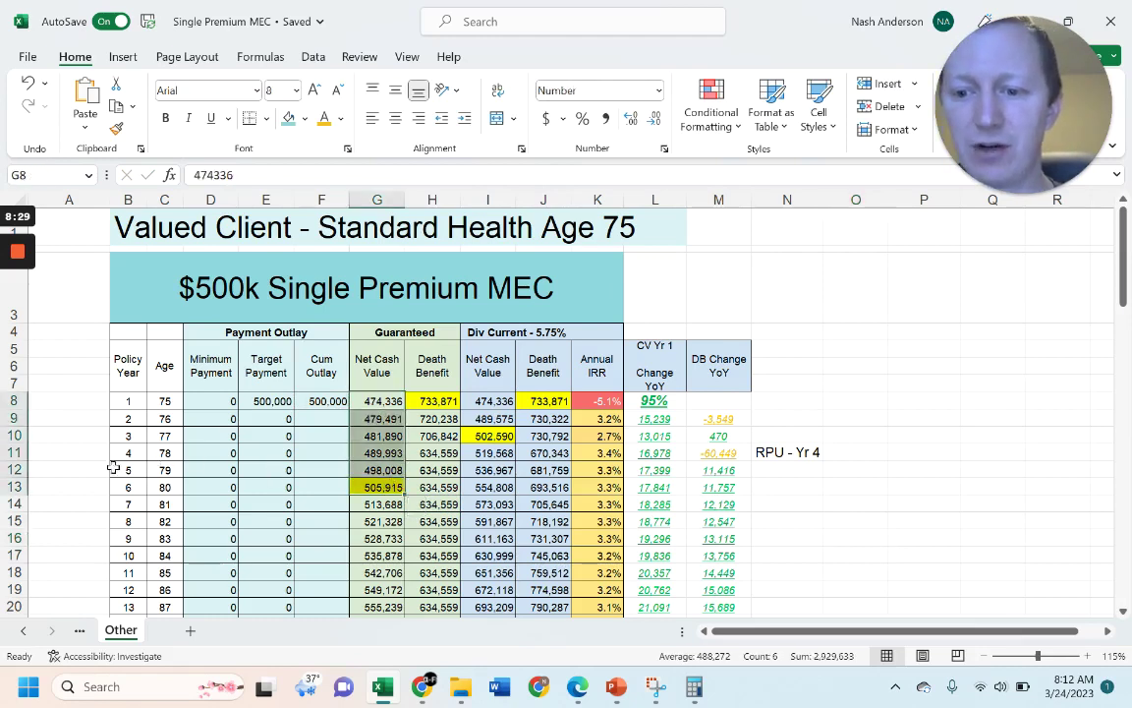
left_click_drag(120, 488, 314, 489)
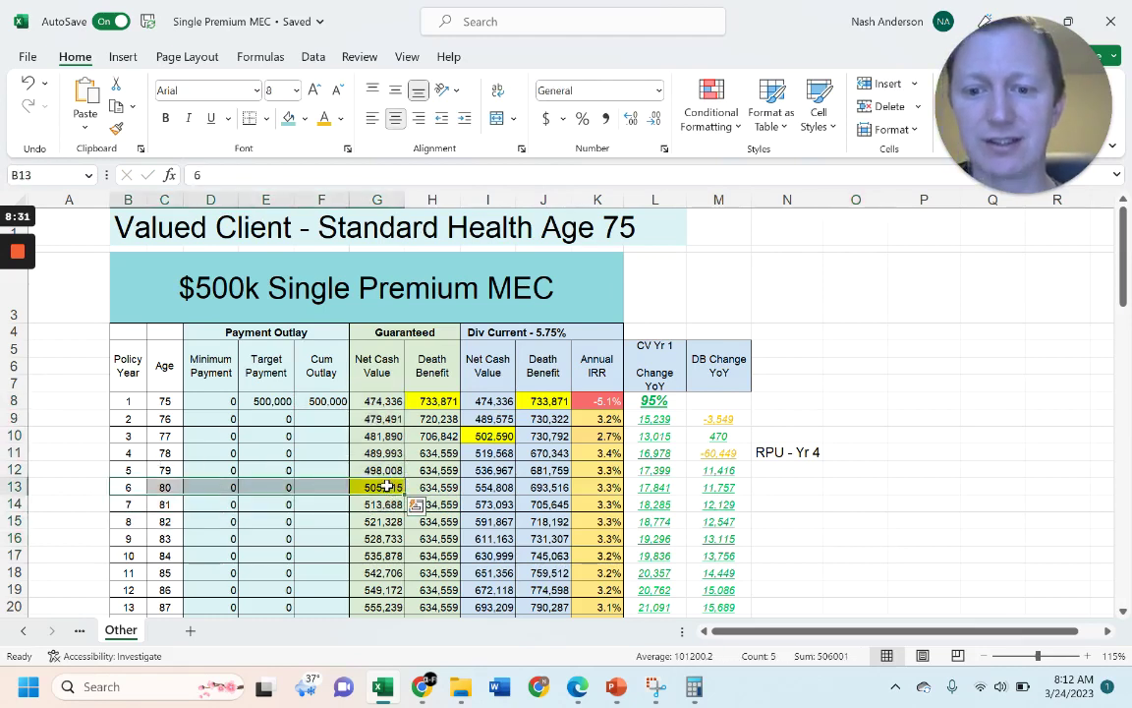
left_click(377, 488)
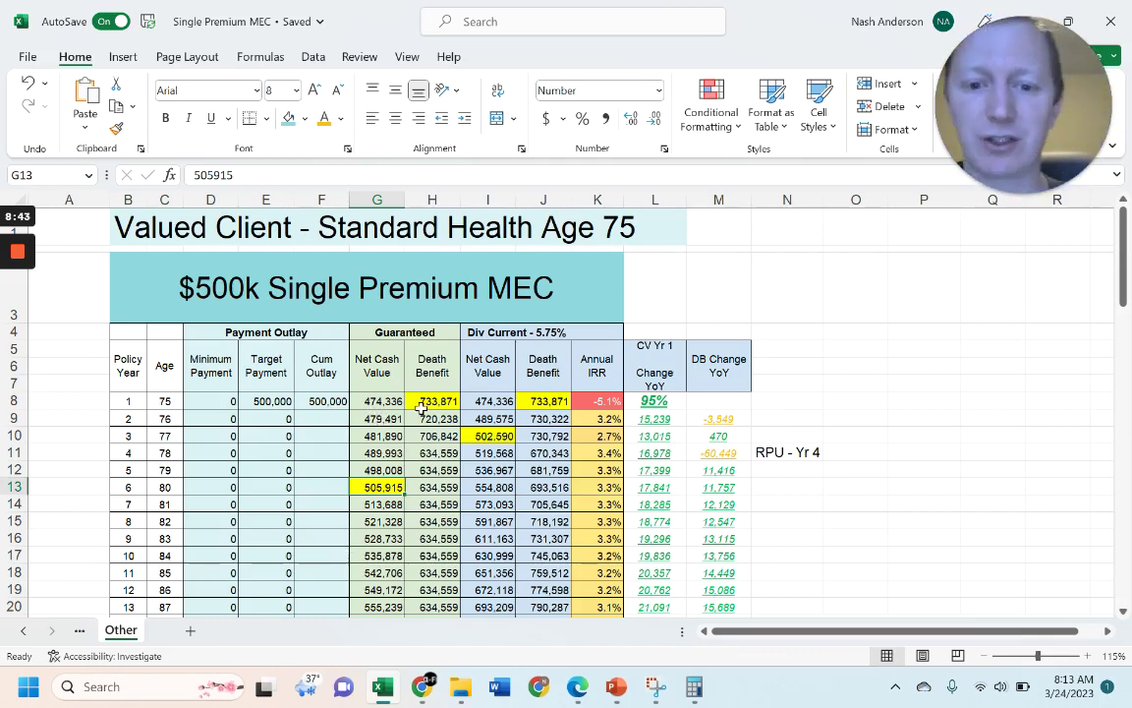
Step: Compare the year 1 outlay, cash value and death benefit with the highlighted cash values in years 3 and 6
left_click(667, 403)
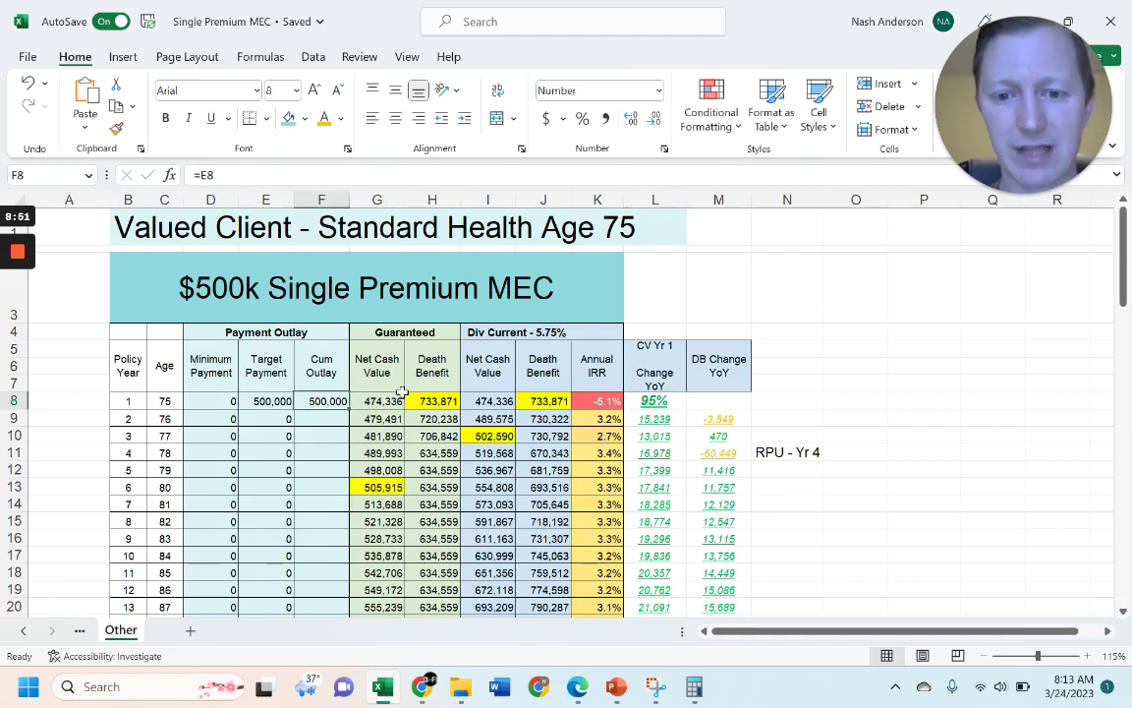
left_click(477, 402)
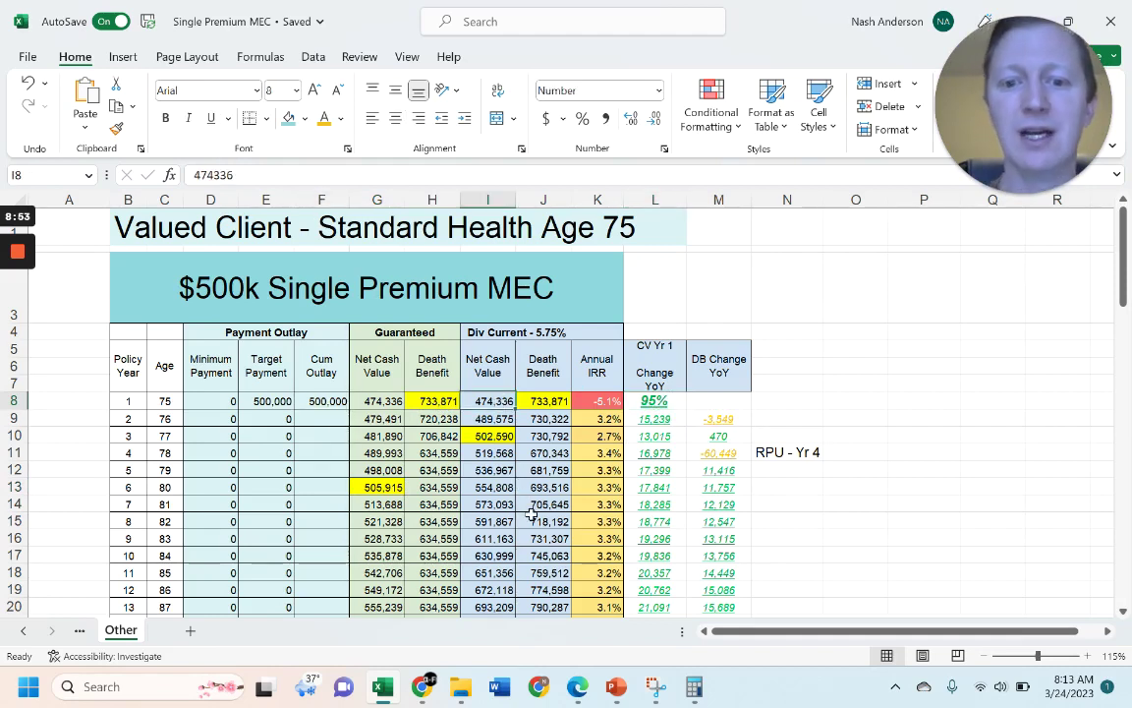
left_click(555, 402)
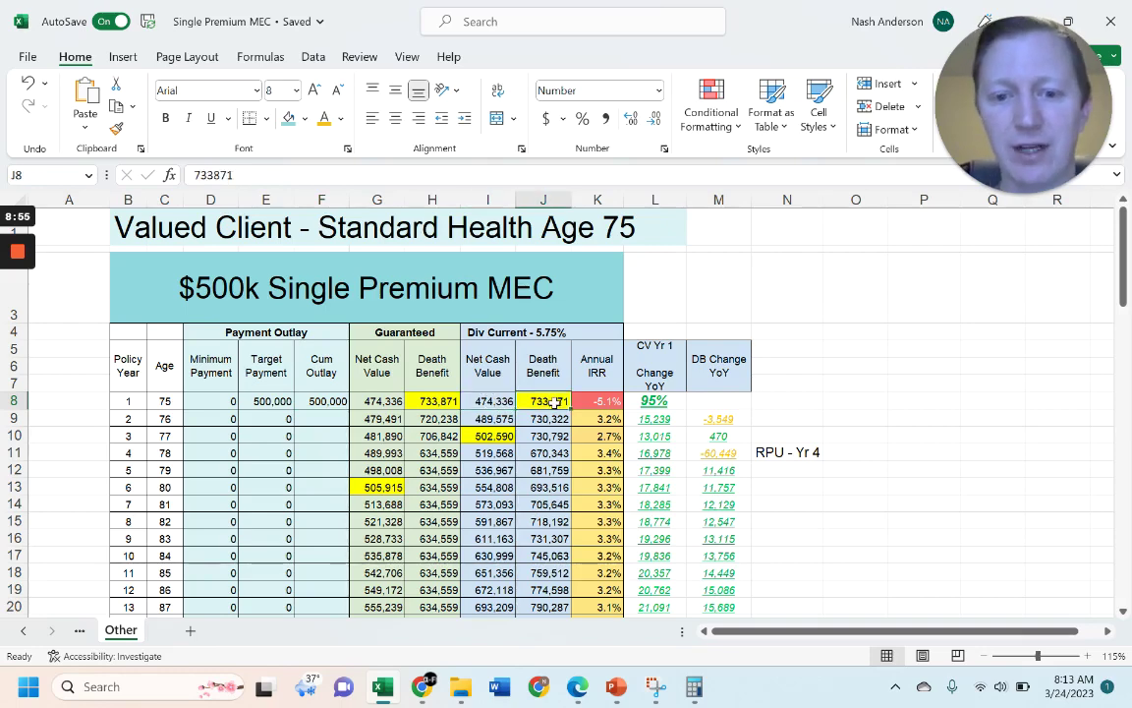
left_click_drag(546, 402, 550, 614)
scroll(565, 531, "down", 1)
scroll(570, 471, "up", 1)
left_click(568, 401)
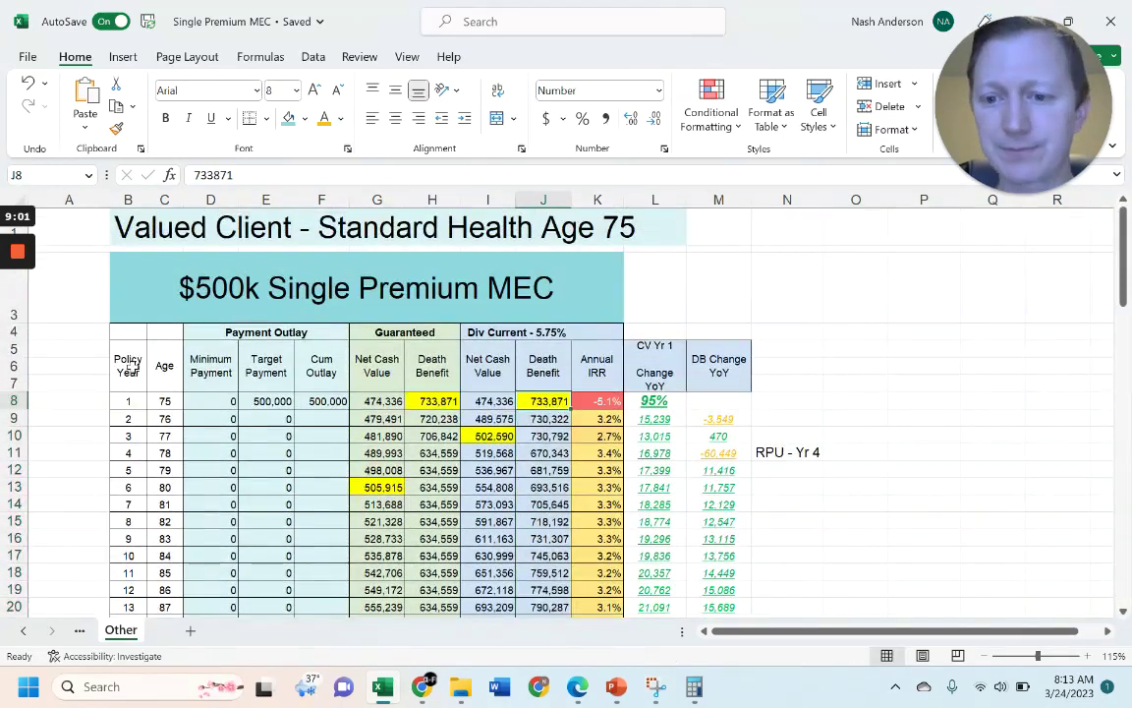
left_click(423, 400)
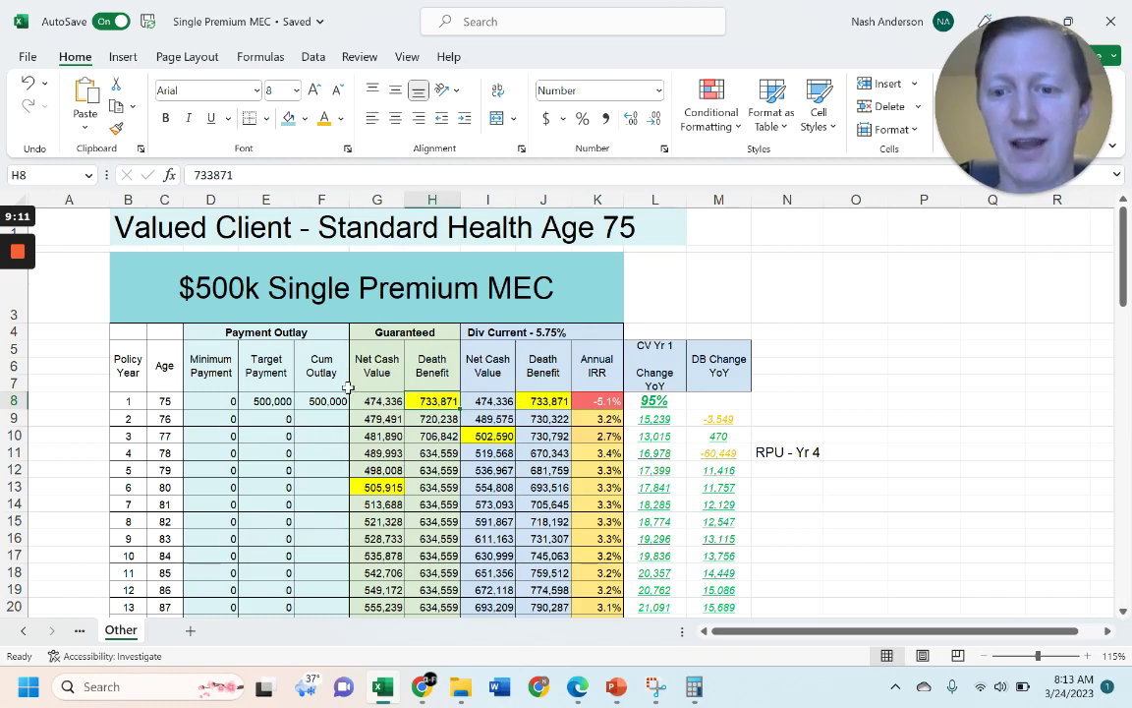
left_click(383, 486)
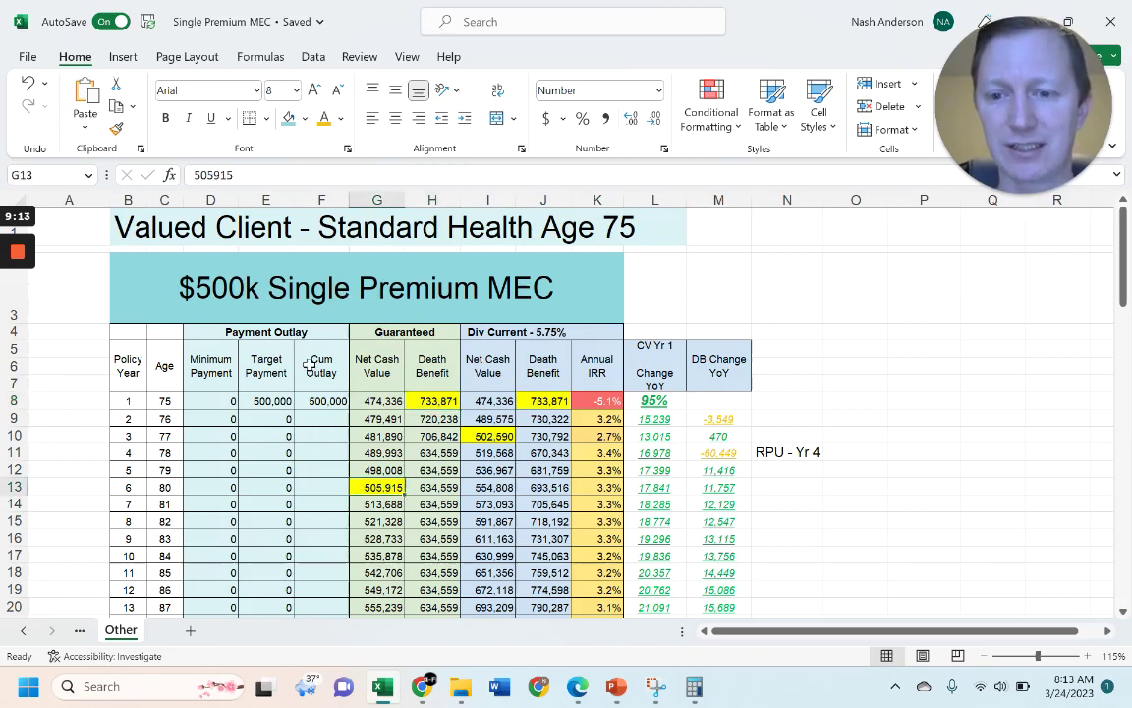
left_click(496, 435)
Step: Examine the year-over-year cash value and death benefit changes, focusing on the death benefit changes in years 2 and 4
scroll(613, 512, "down", 1)
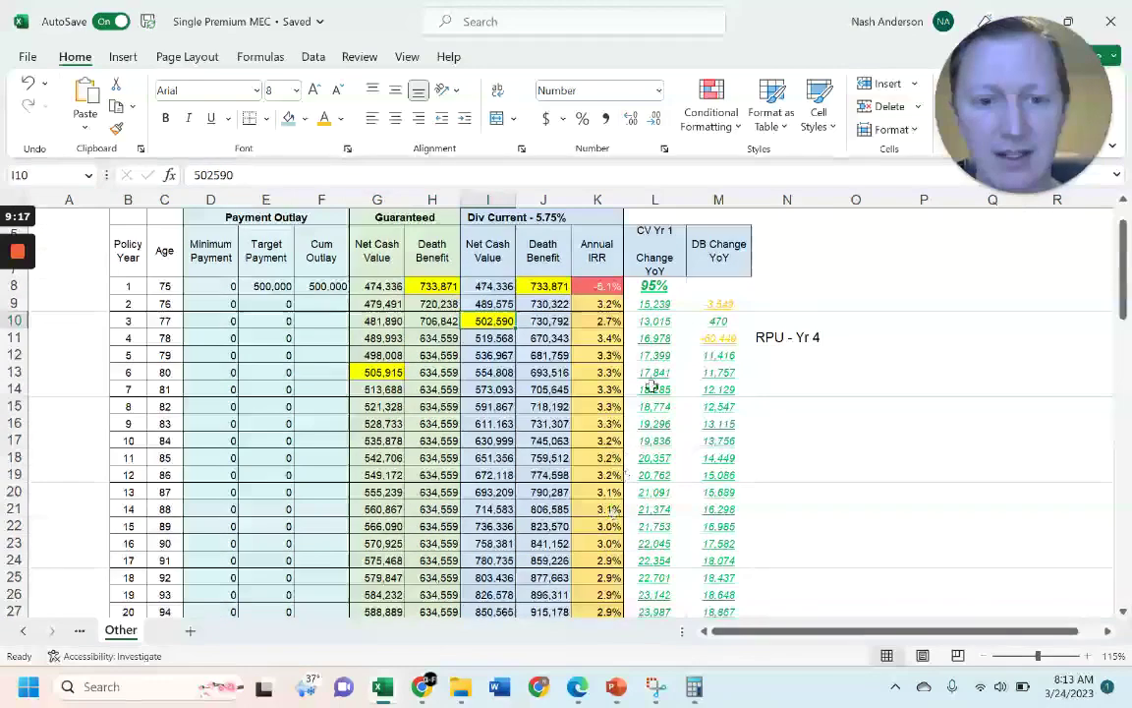
left_click_drag(652, 257, 727, 355)
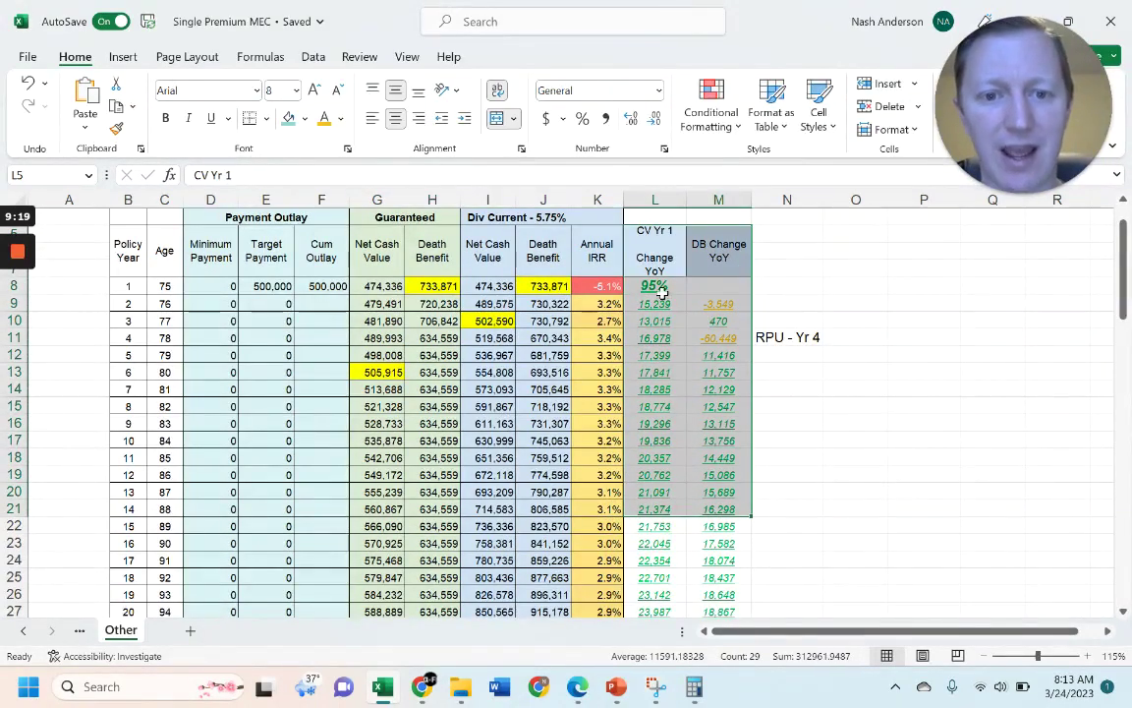
left_click_drag(654, 300, 737, 555)
scroll(732, 551, "up", 1)
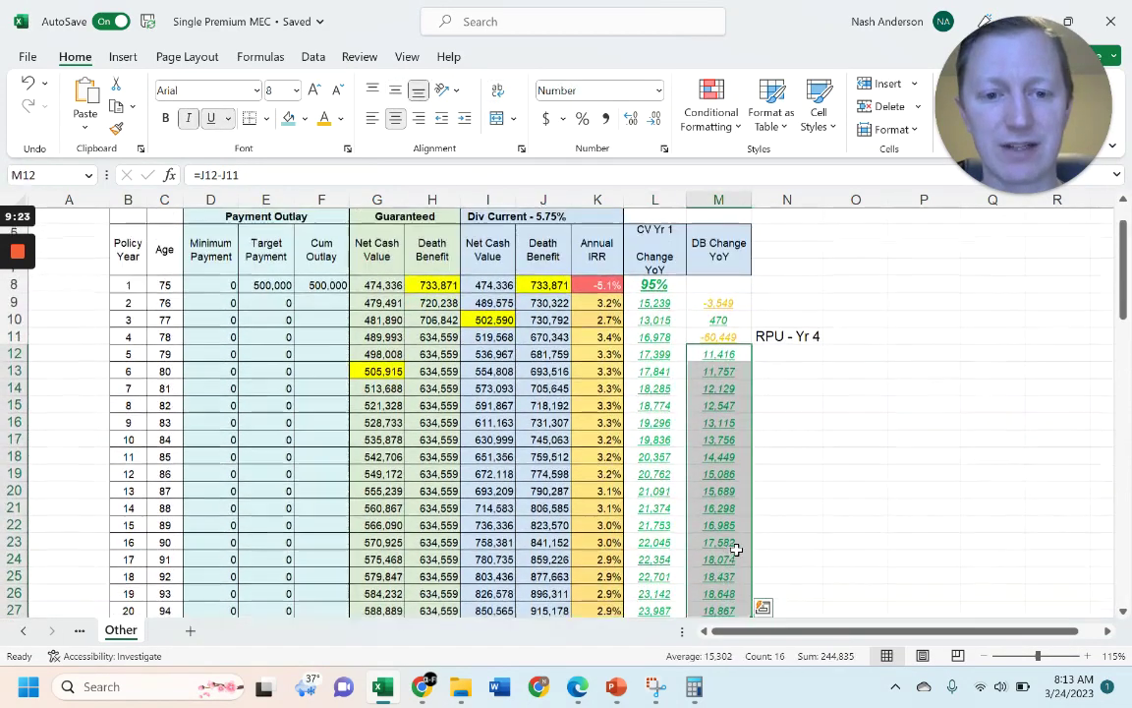
left_click(775, 372)
left_click(719, 303)
left_click(716, 337)
left_click_drag(655, 305, 727, 304)
left_click(730, 305)
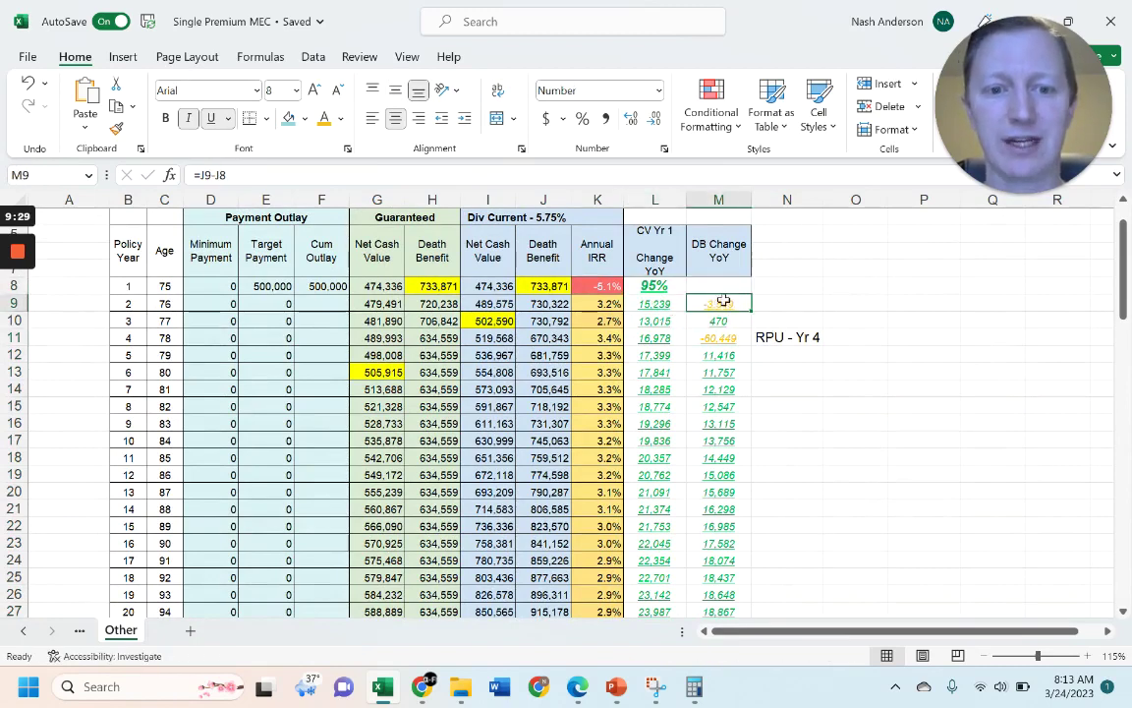
Step: Examine the dividend-scale death benefits for years 1 to 3, their changes in years 2 through 4, and the RPU note
left_click_drag(545, 286, 551, 313)
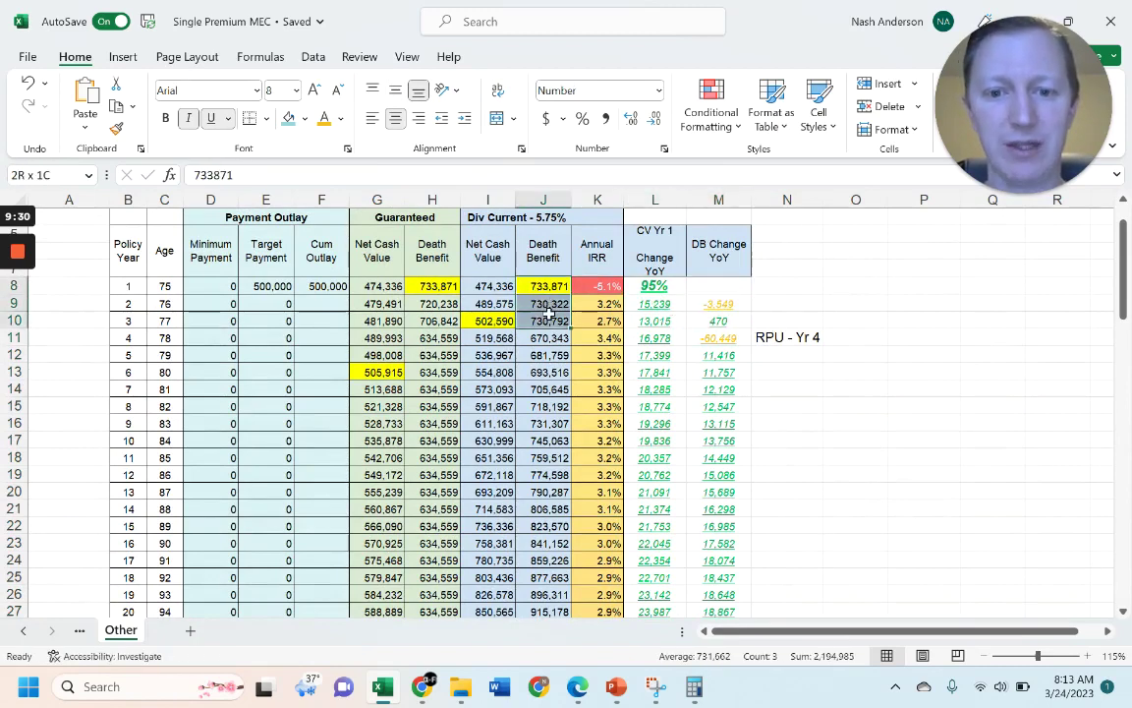
left_click(742, 304)
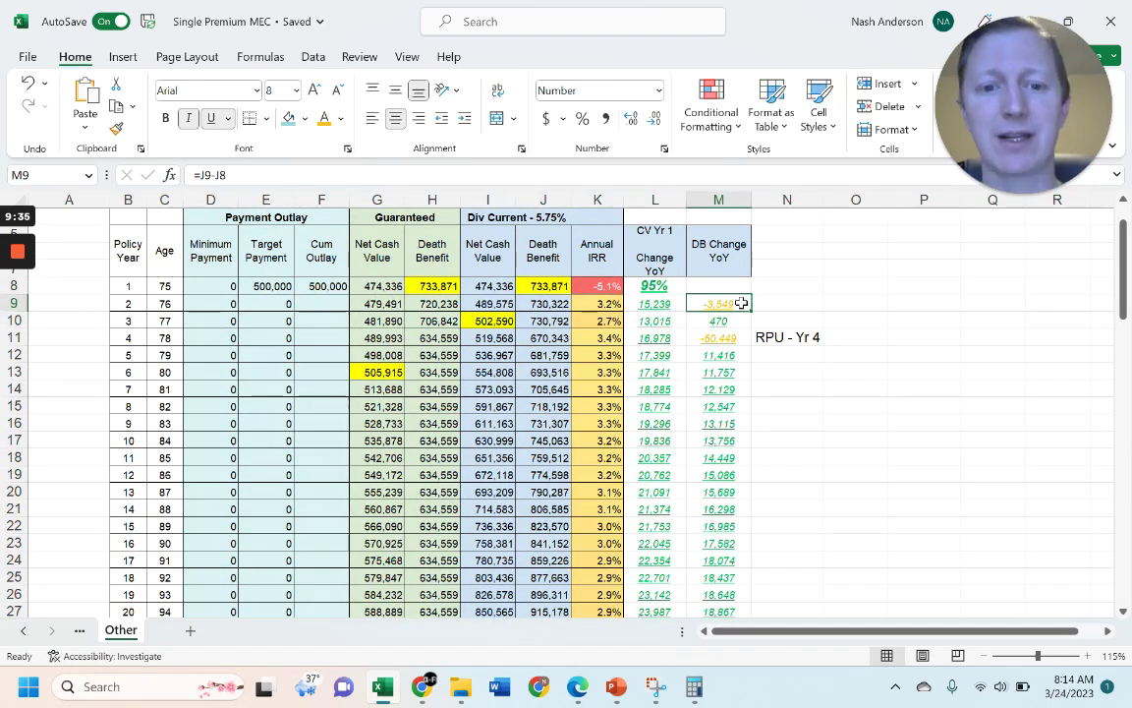
left_click(739, 321)
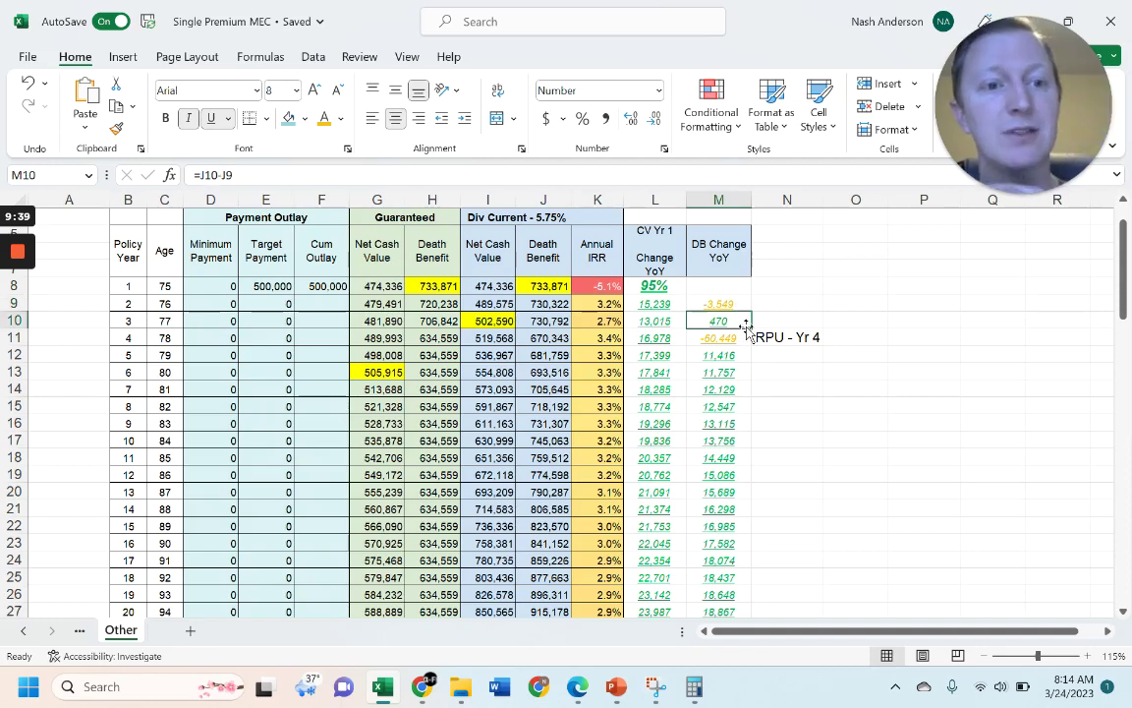
left_click(726, 337)
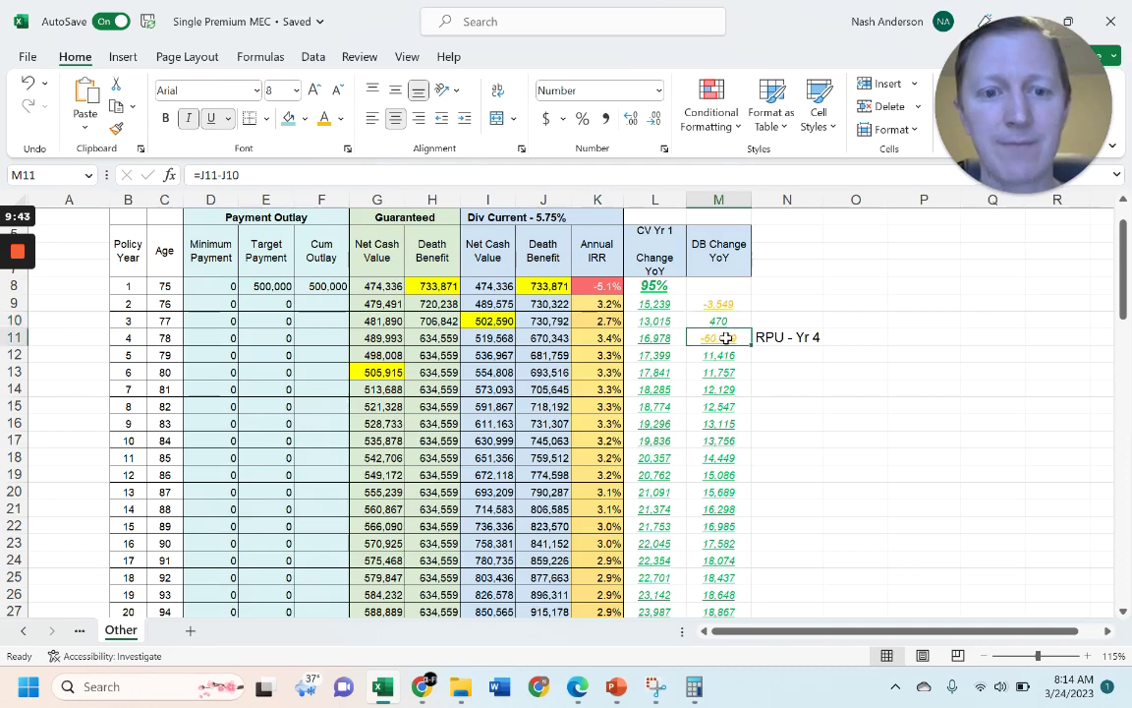
left_click_drag(776, 335, 862, 429)
left_click(849, 331)
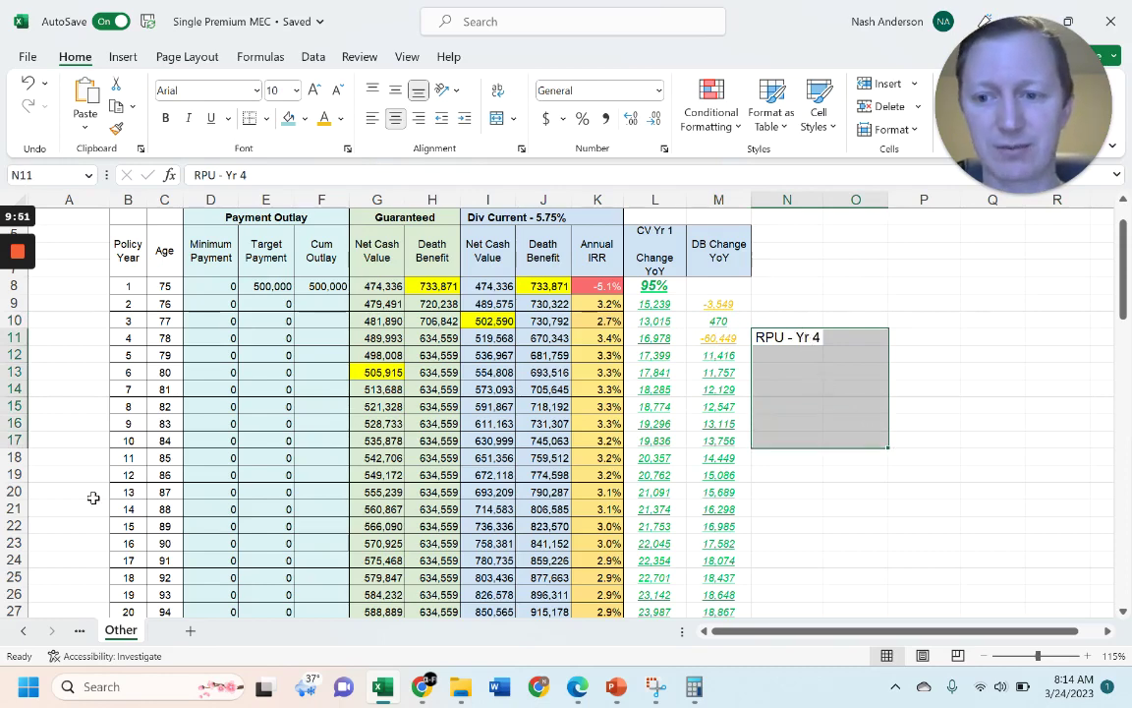
Step: Examine the policy year 8 row and the yearly death benefit changes from year 5 through year 20
left_click_drag(133, 406, 813, 404)
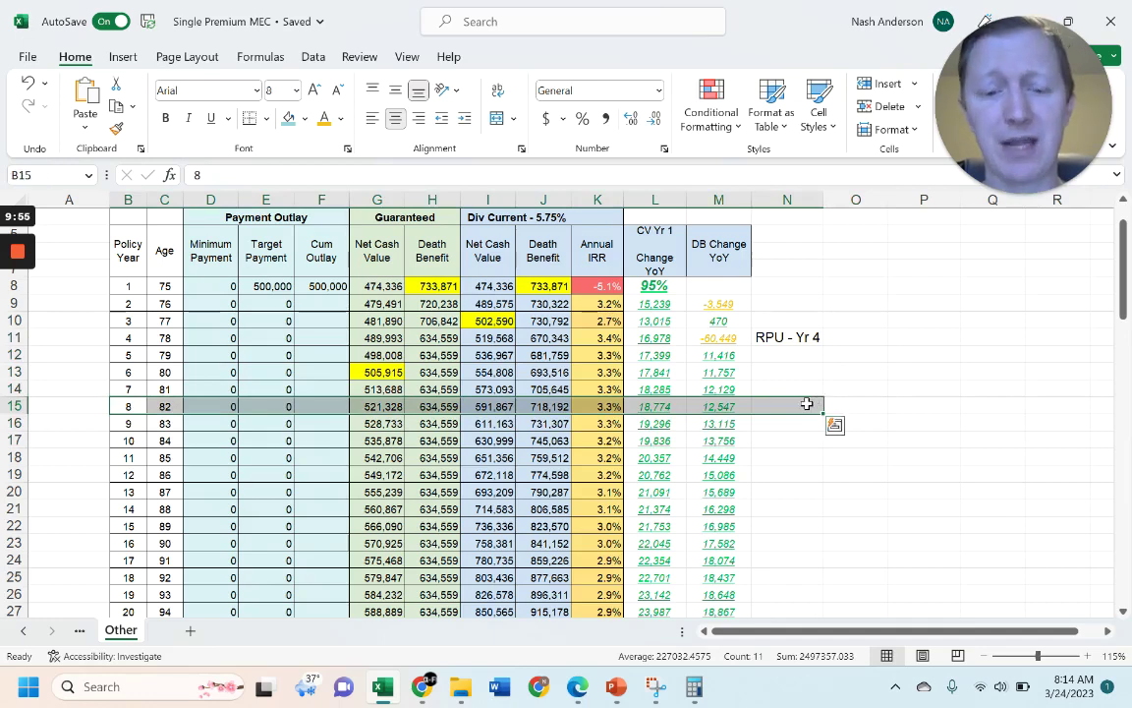
left_click_drag(723, 355, 739, 611)
scroll(738, 590, "down", 1)
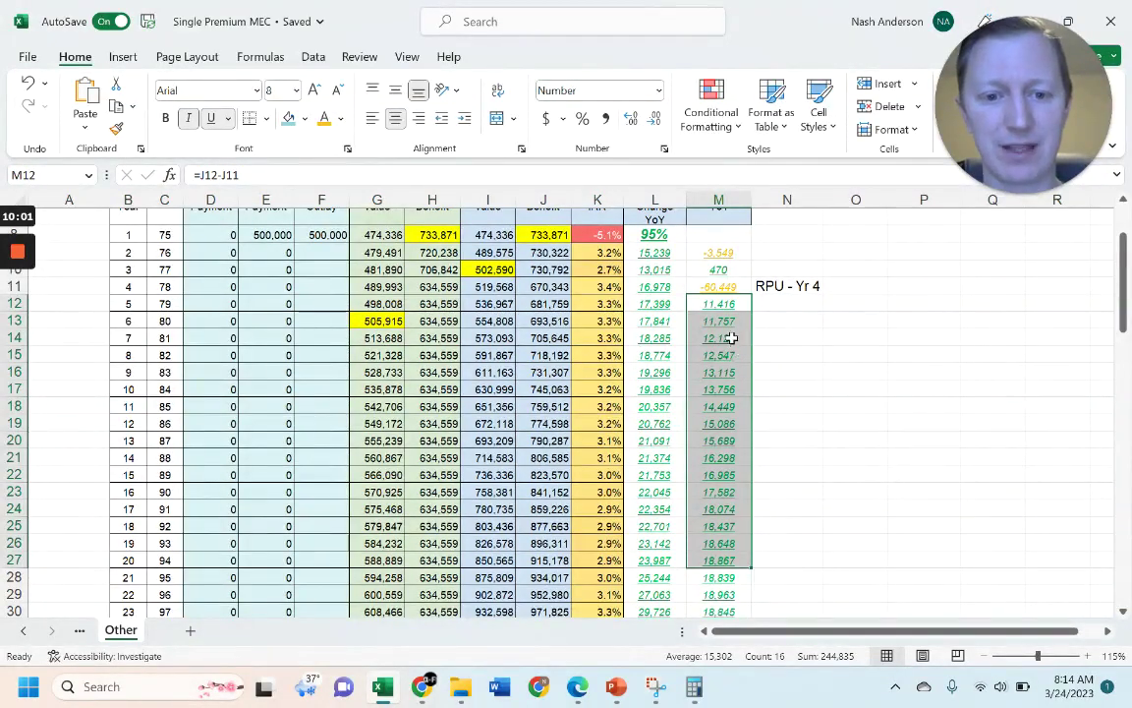
scroll(746, 554, "down", 1)
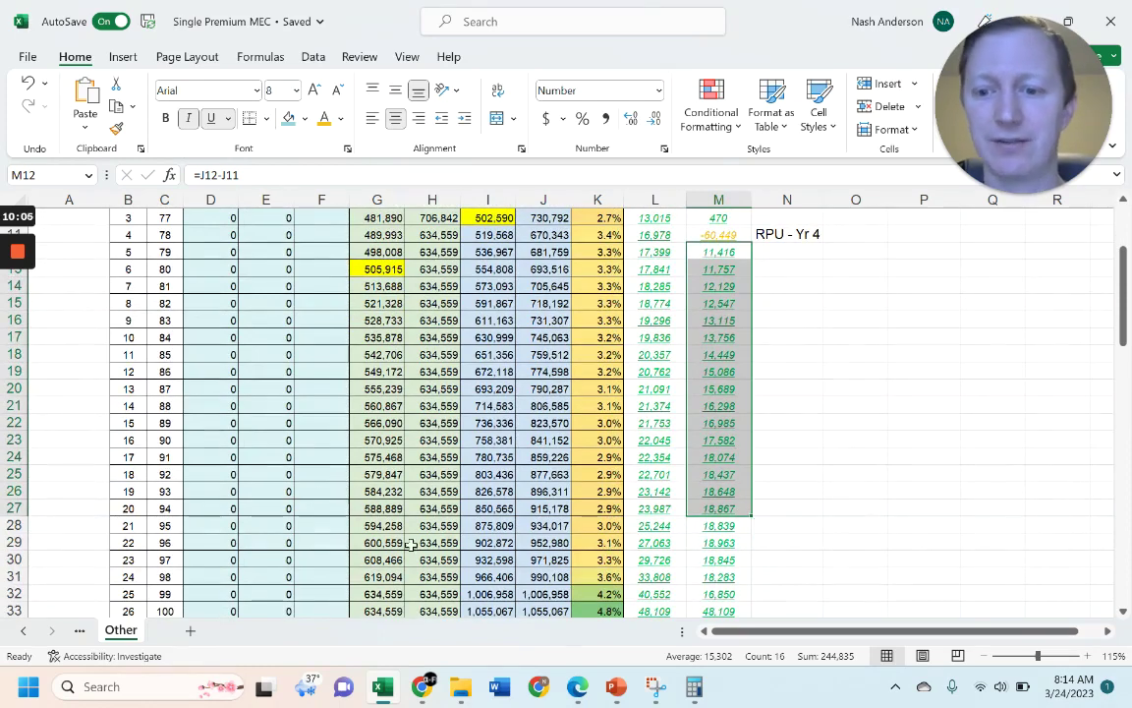
Step: Highlight ages 85 through 95 in the Age column with a yellow fill
left_click_drag(164, 354, 167, 525)
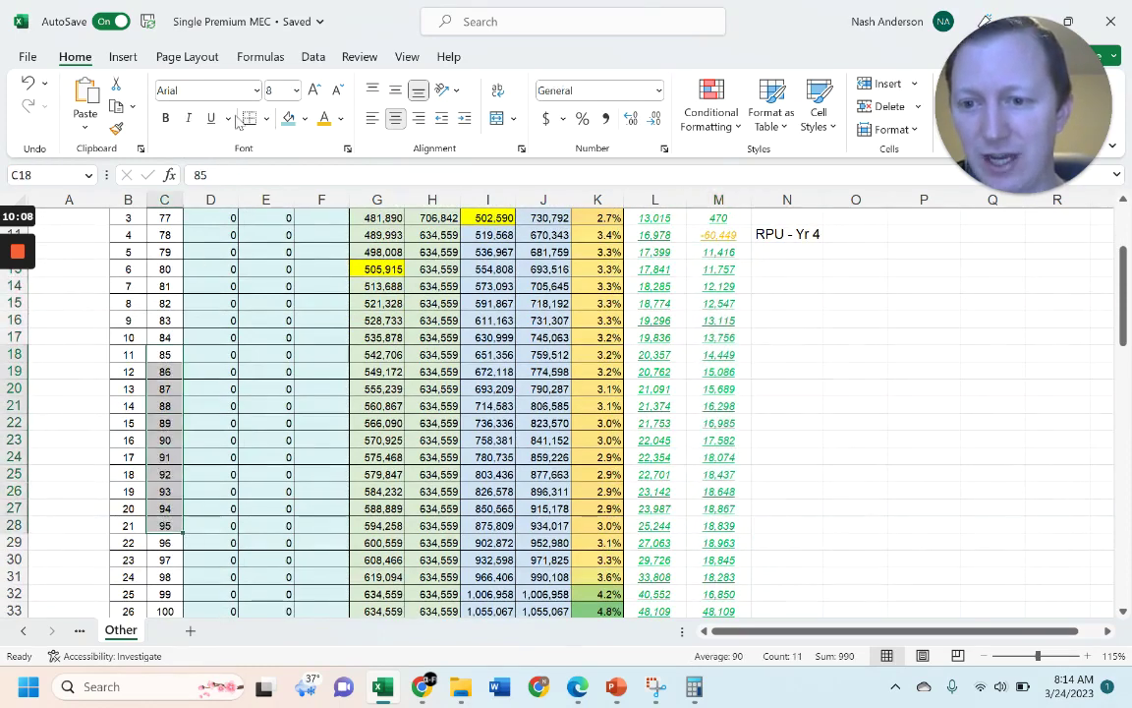
left_click(305, 117)
left_click(328, 283)
Step: Examine the dividend-scale death benefits for policy years 10 through 21, and return to the start of the illustration
left_click_drag(543, 338, 544, 507)
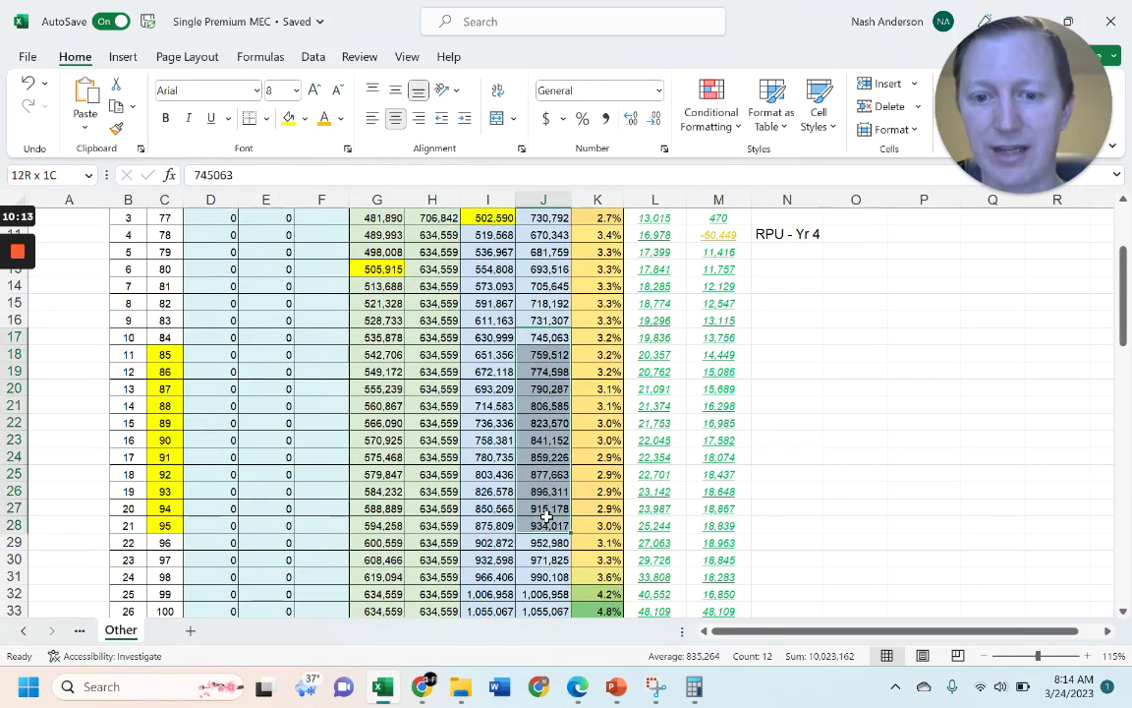
left_click(932, 407)
scroll(933, 417, "up", 4)
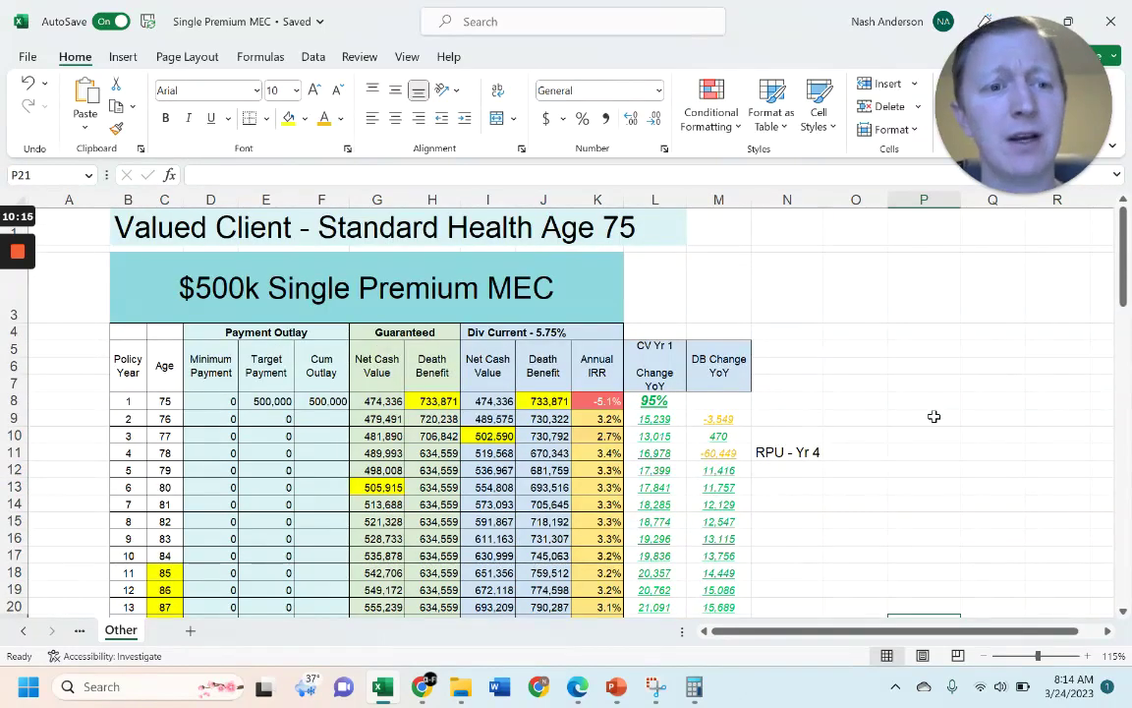